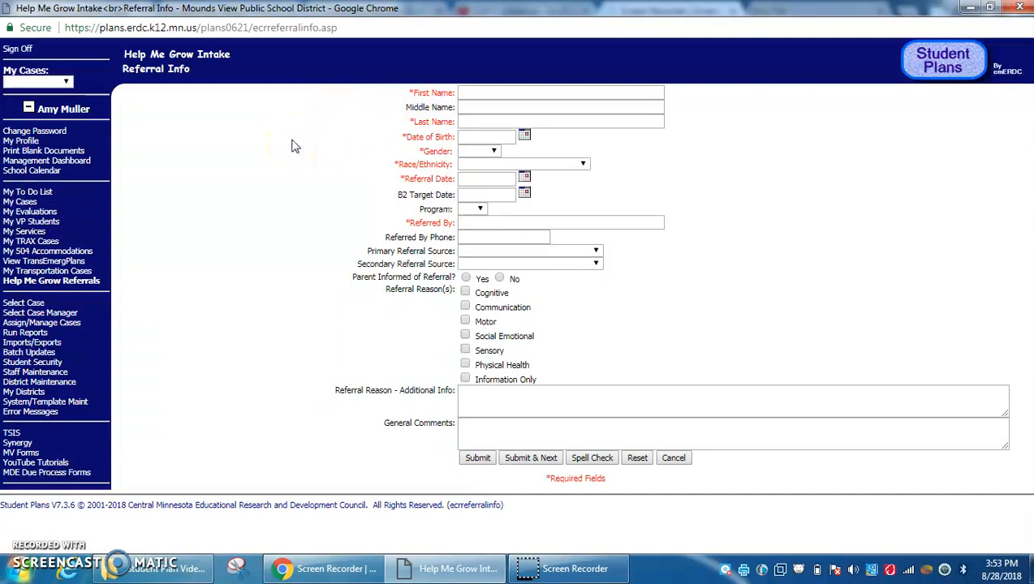
left_click(506, 94)
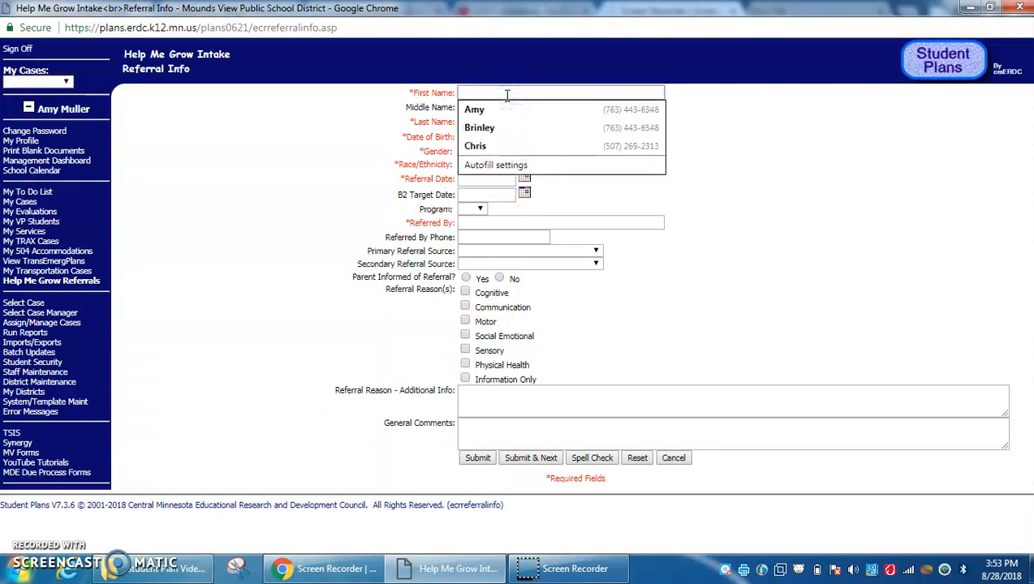
type("joe")
key("Tab")
key("Tab")
type("doe")
key("Tab")
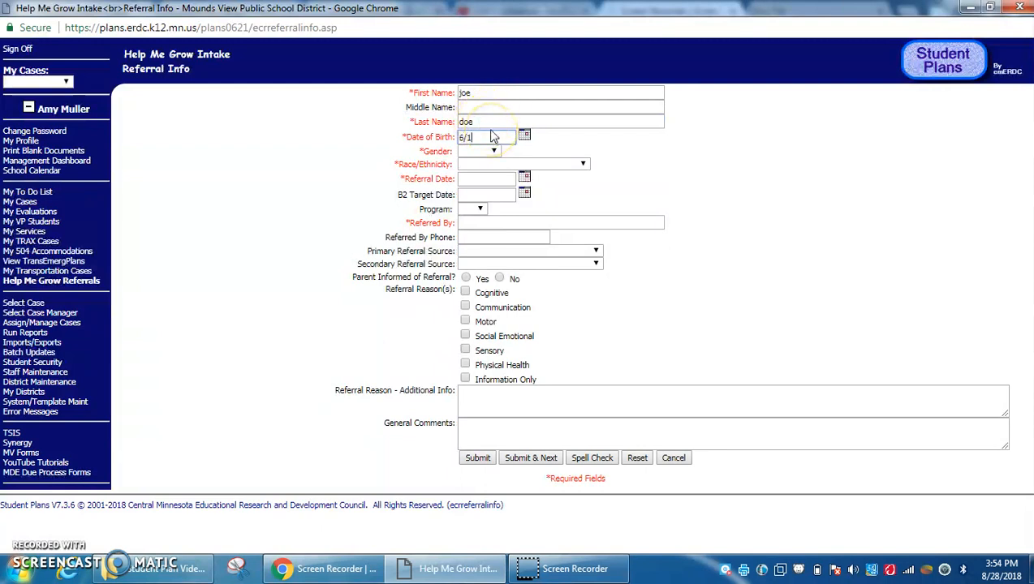
left_click(492, 151)
left_click(494, 185)
left_click(497, 164)
left_click(496, 184)
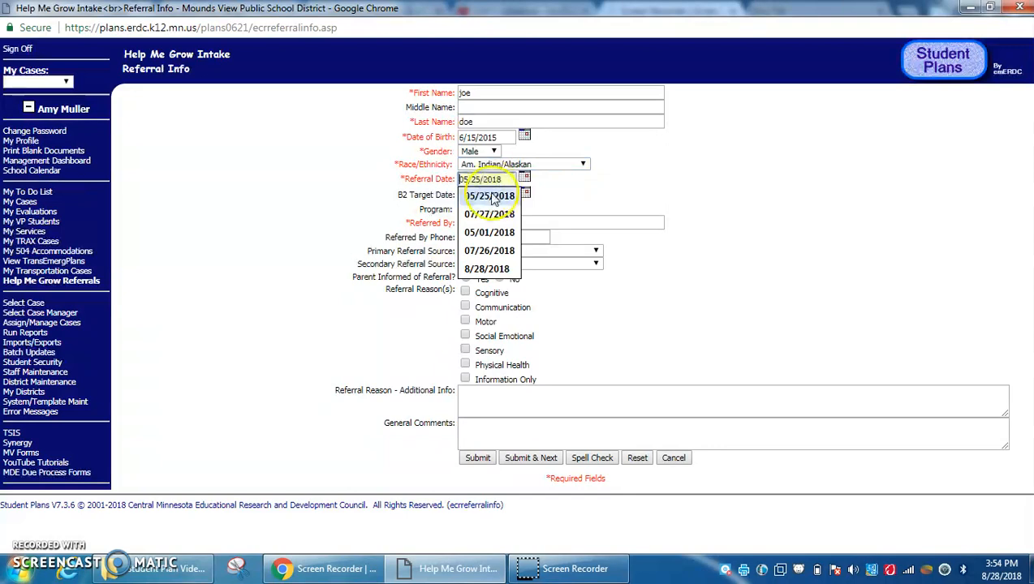
type("8/28/2018")
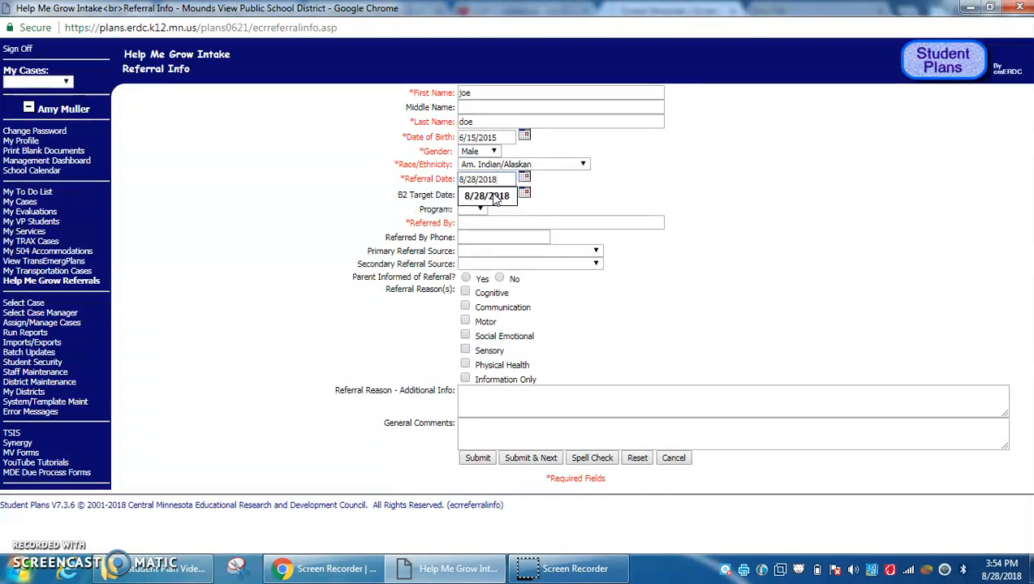
left_click(493, 198)
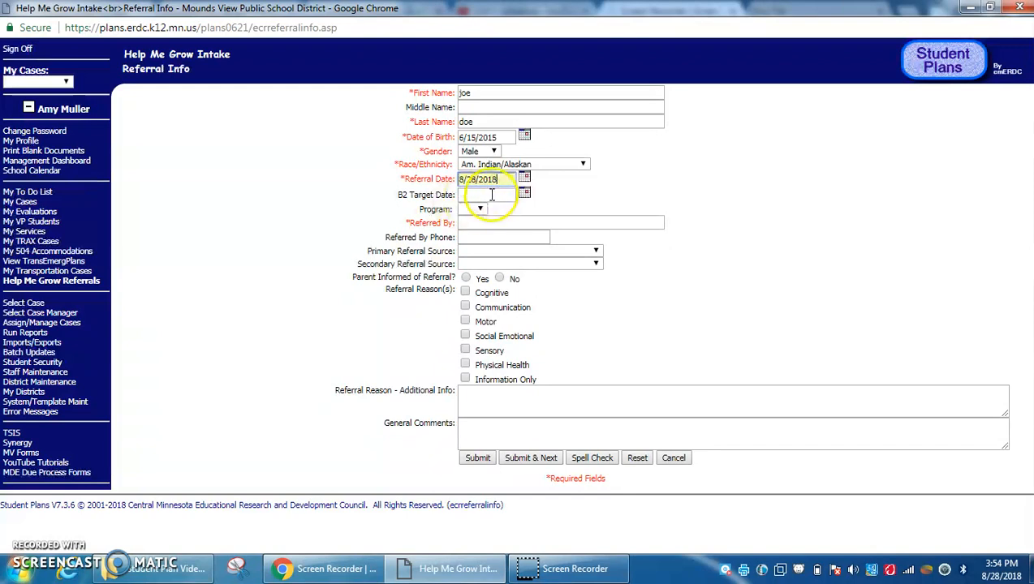
Set the program to 3-5 and enter the referrer's name and phone number
left_click(481, 212)
left_click(481, 212)
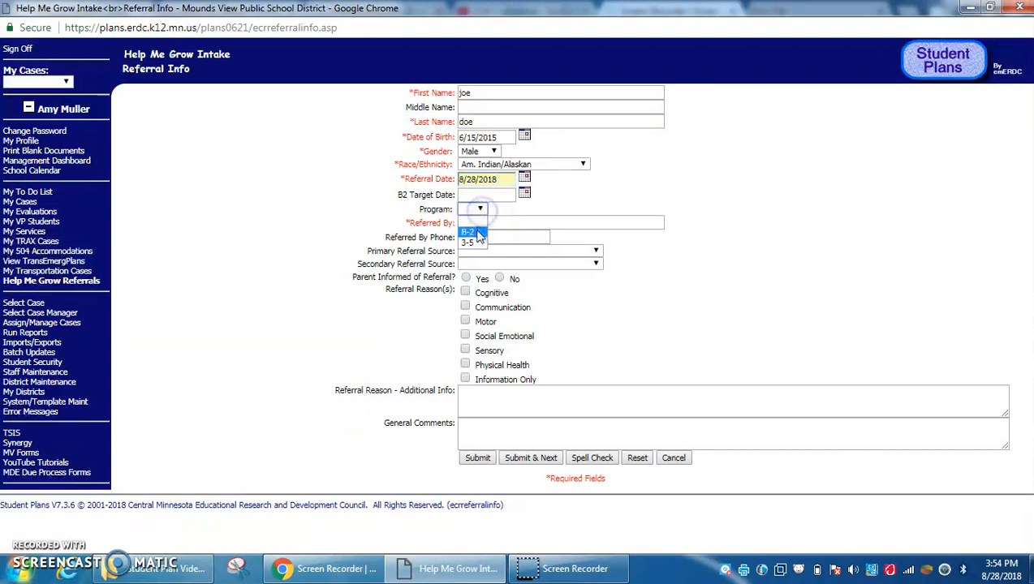
left_click(474, 243)
left_click(480, 222)
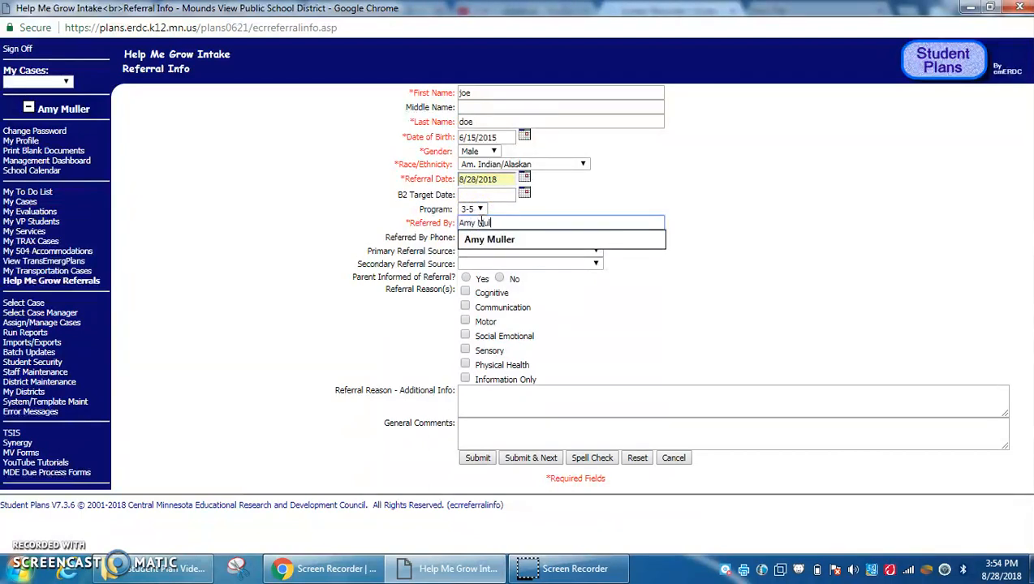
left_click(487, 240)
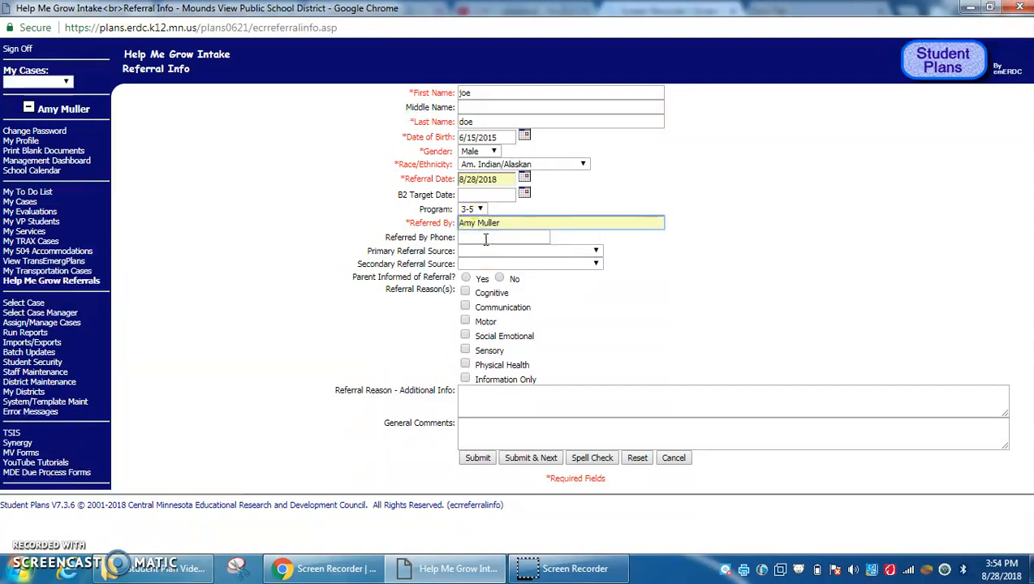
left_click(485, 237)
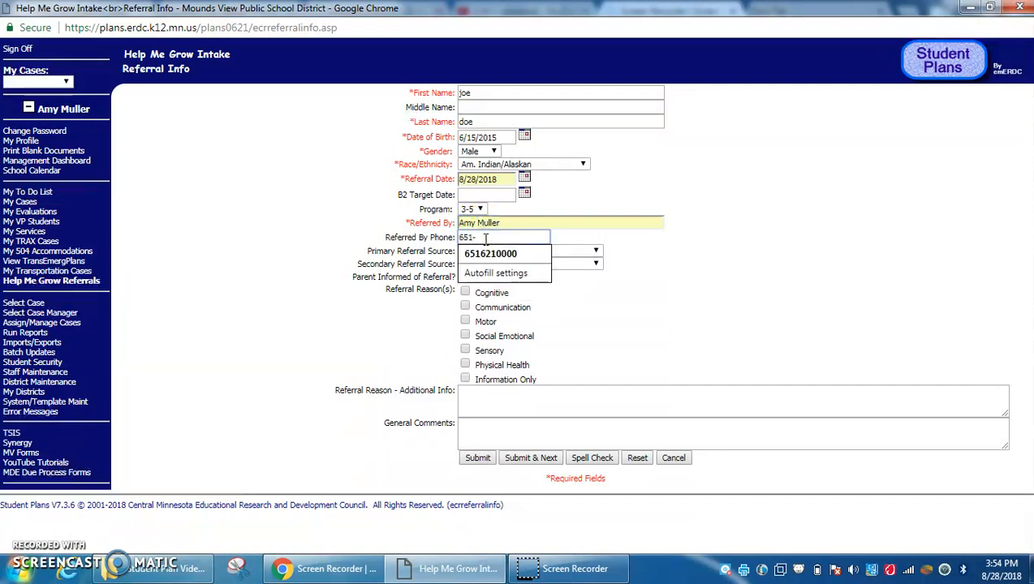
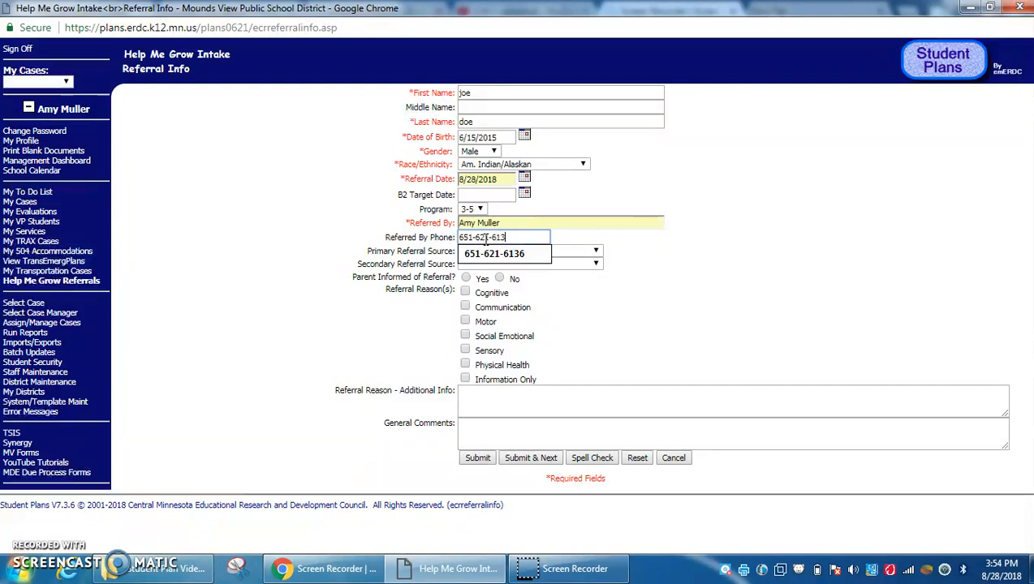
left_click(583, 237)
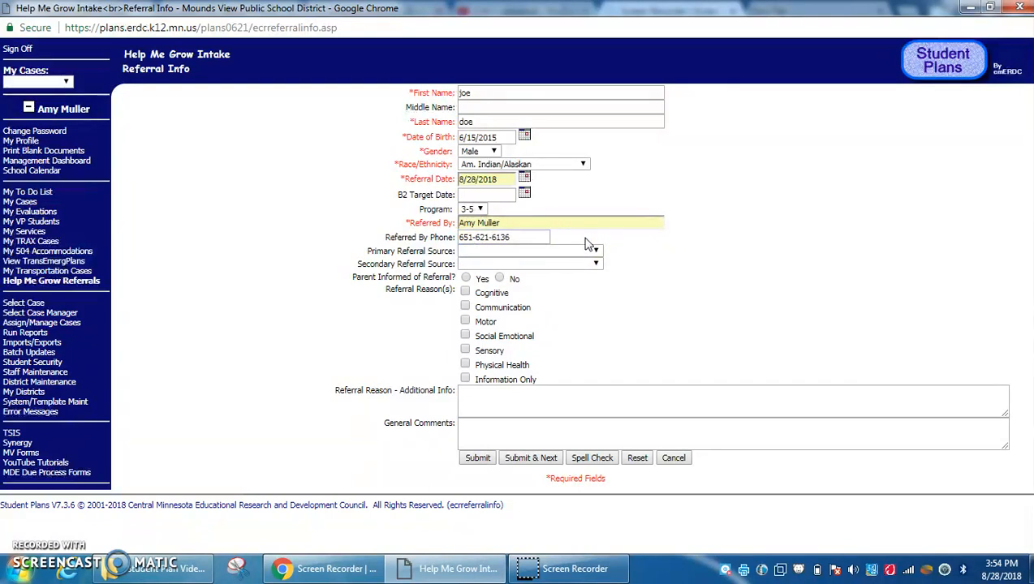
Set primary source Early Childhood Screening, parent informed Yes, and reasons Cognitive and Communication
left_click(591, 248)
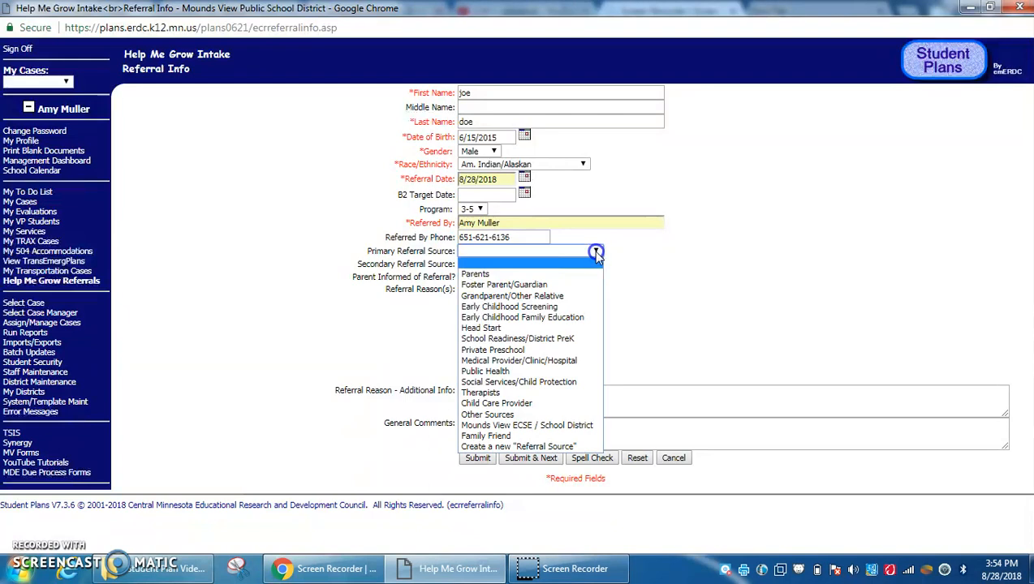
left_click(583, 306)
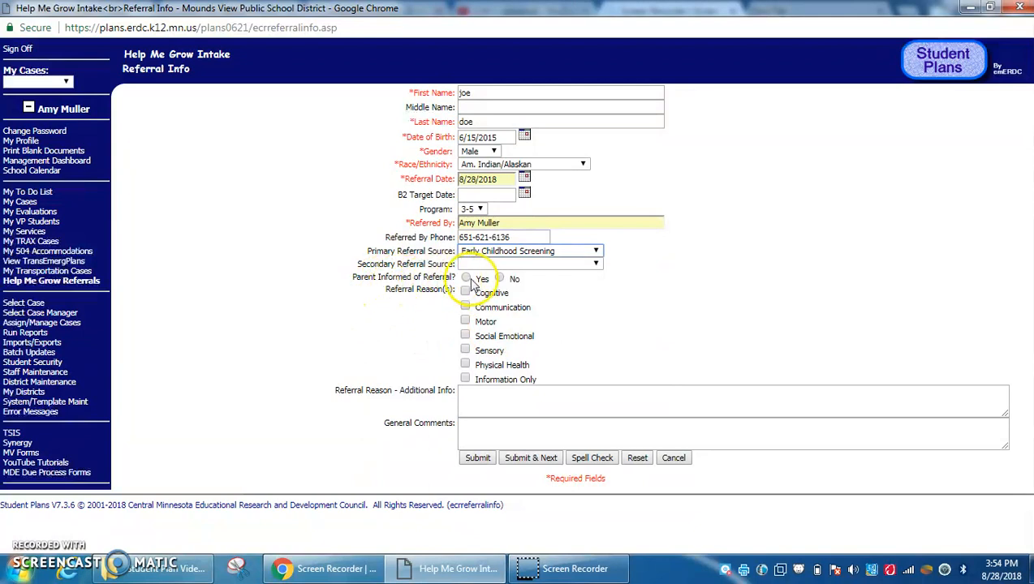
left_click(465, 278)
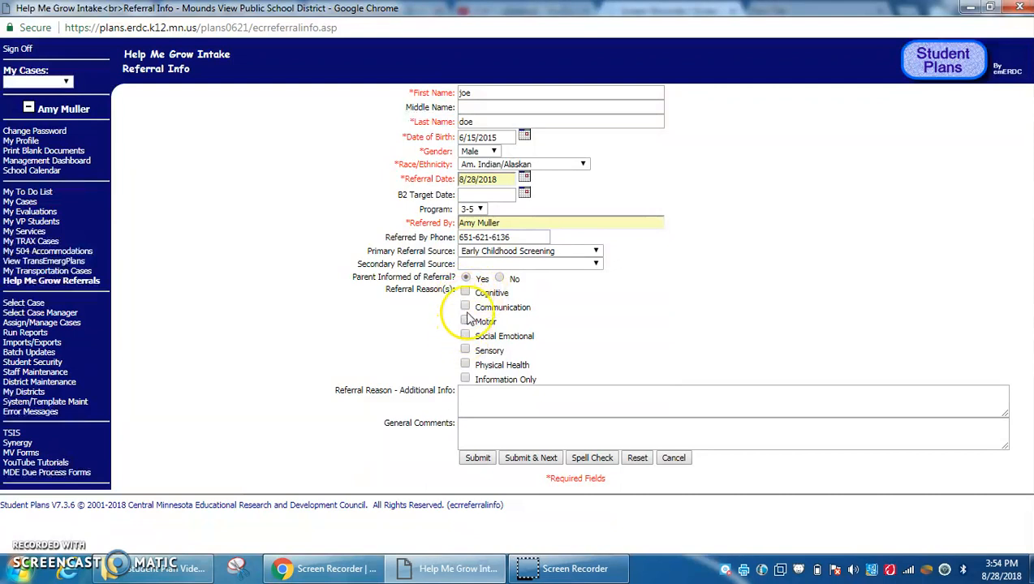
left_click(465, 293)
left_click(465, 307)
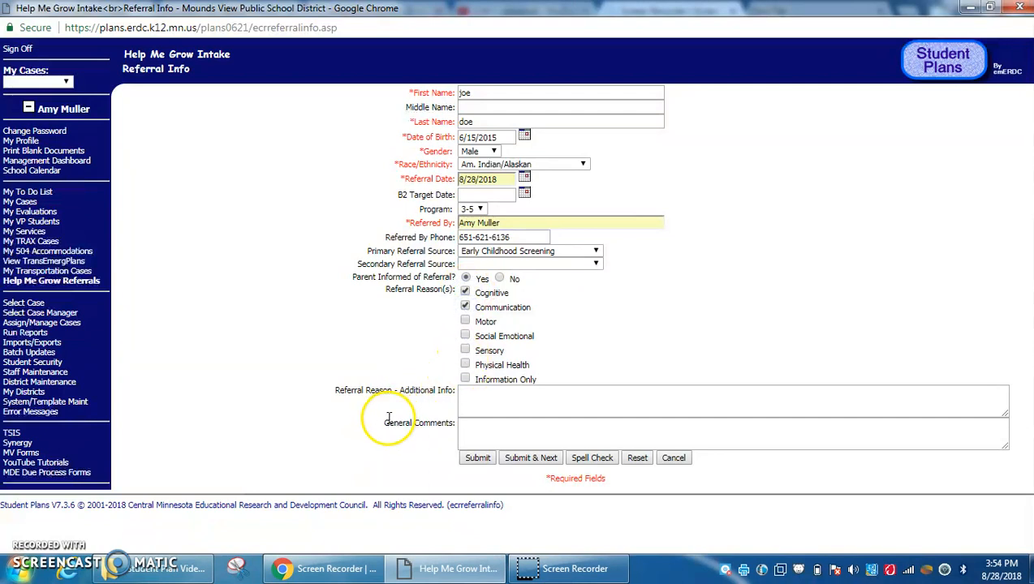
left_click(468, 399)
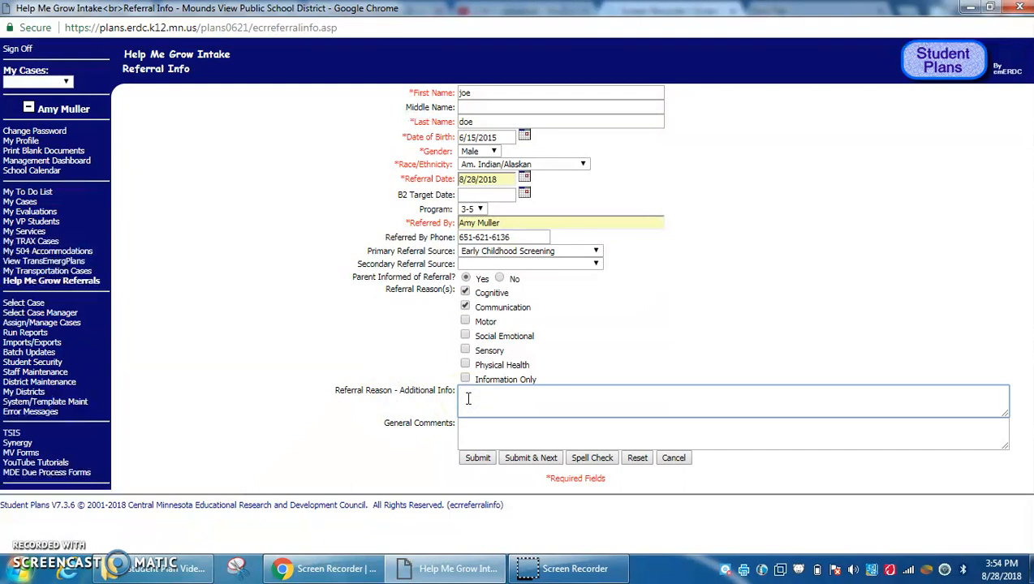
Enter 'Overall concerns with cognitive and communication. Scored ..... ESI, ASQ score' as additional info
type("Overall concerns with cognitive and communication. Scored ..... ESI, ASQ score")
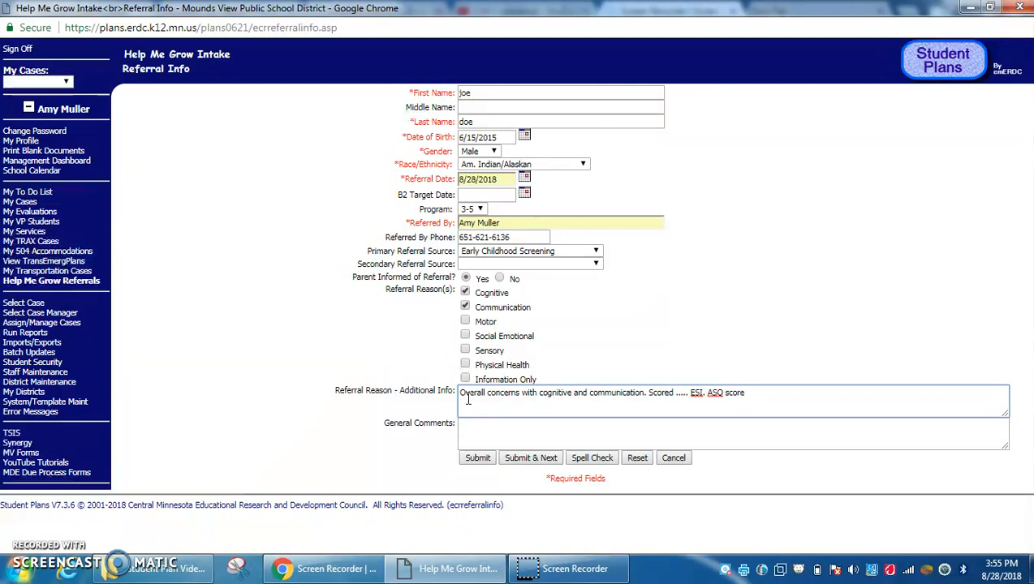
left_click(475, 427)
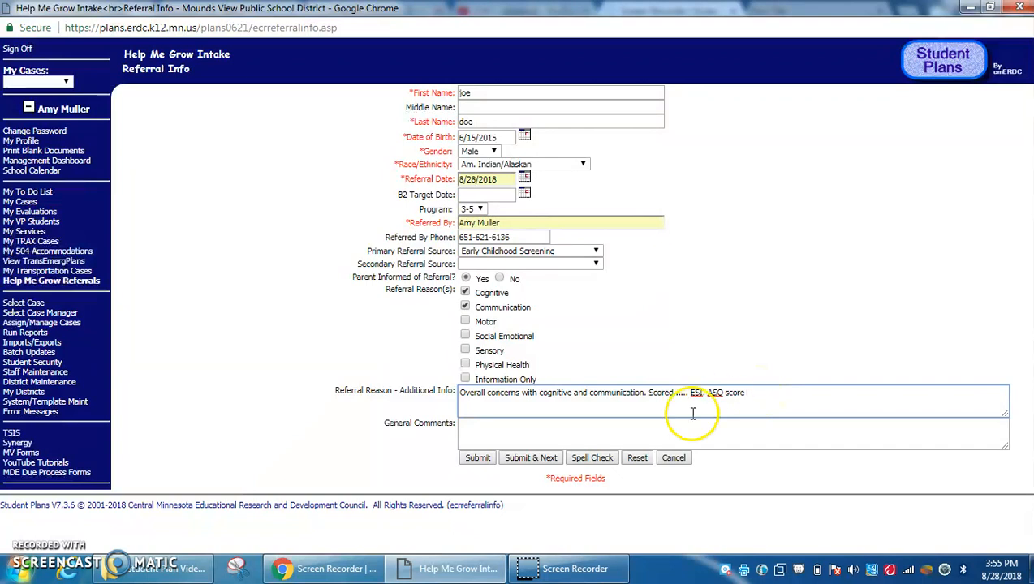
left_click(552, 433)
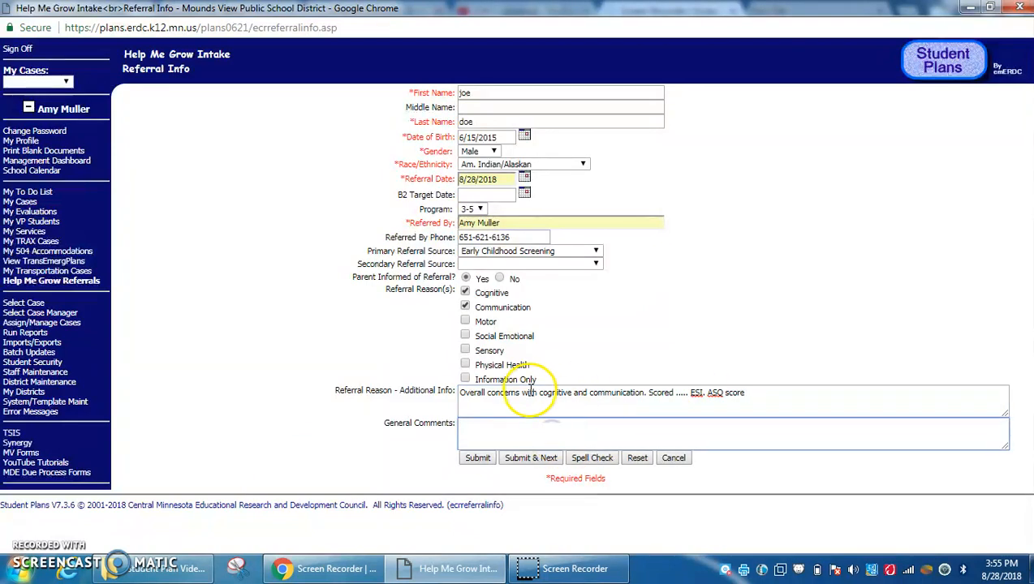
Write 'Child attending preschool......' in the General Comments box
left_click(498, 433)
left_click(536, 434)
left_click(564, 441)
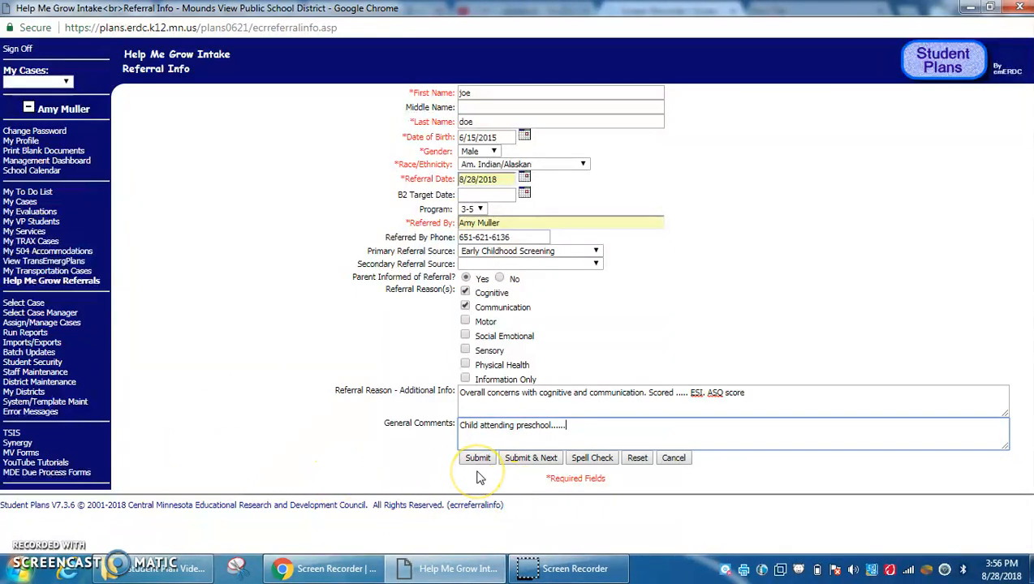
Save the referral and, in Demographics, enter the caregiver's name with relationship Mother
left_click(533, 459)
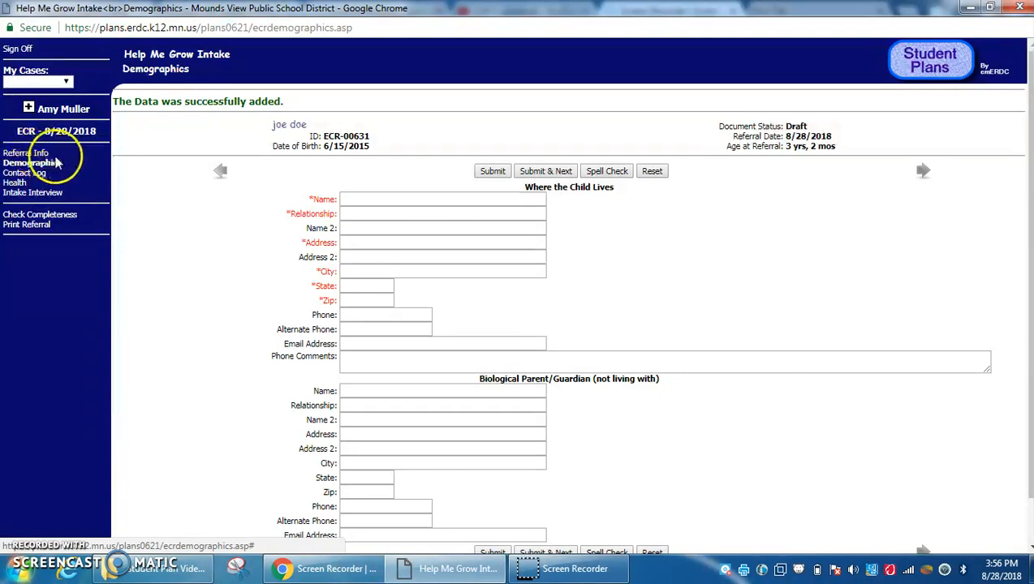
left_click(380, 200)
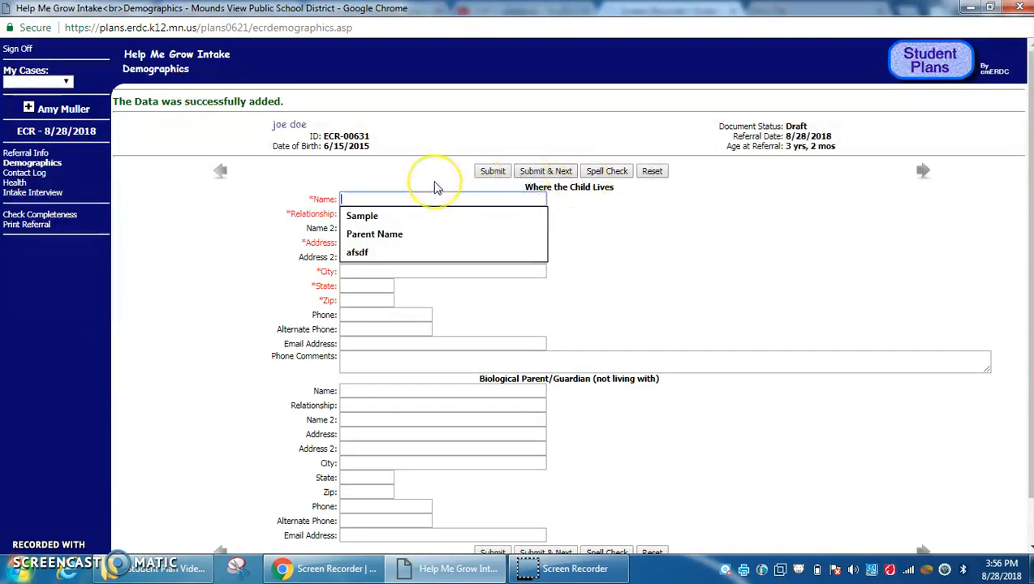
left_click(776, 222)
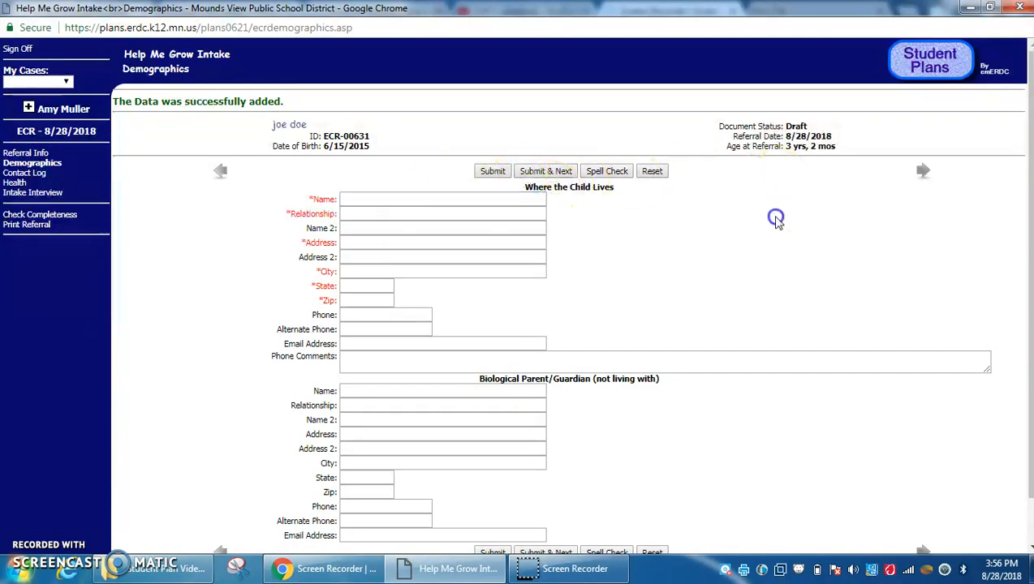
scroll(1029, 183, "down", 1)
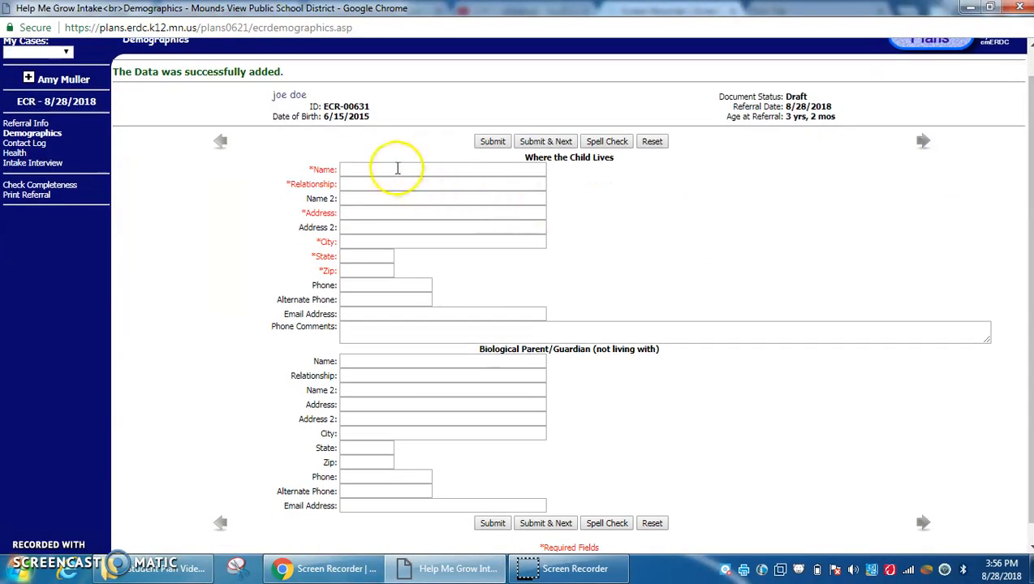
left_click(397, 168)
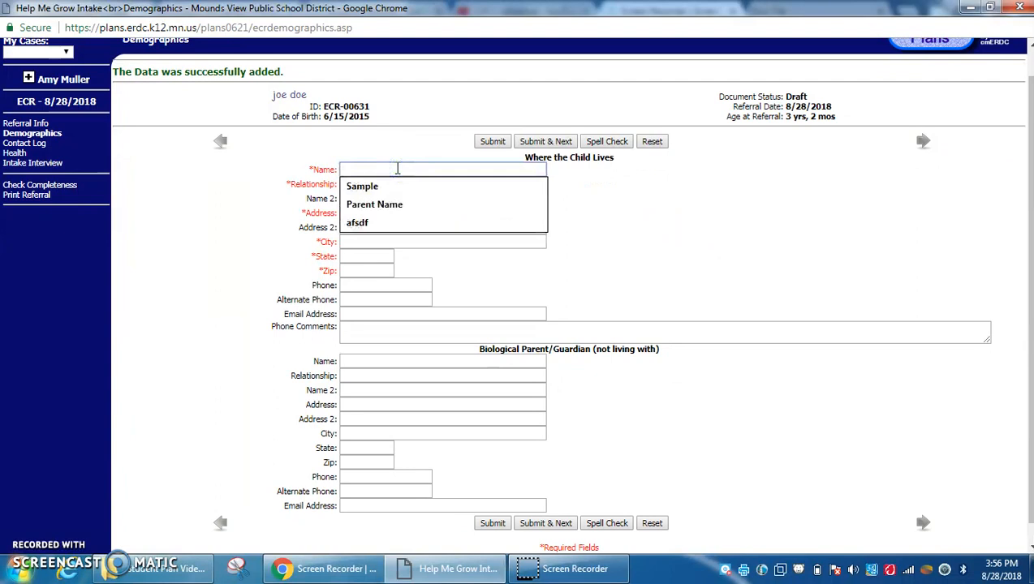
type("Ann")
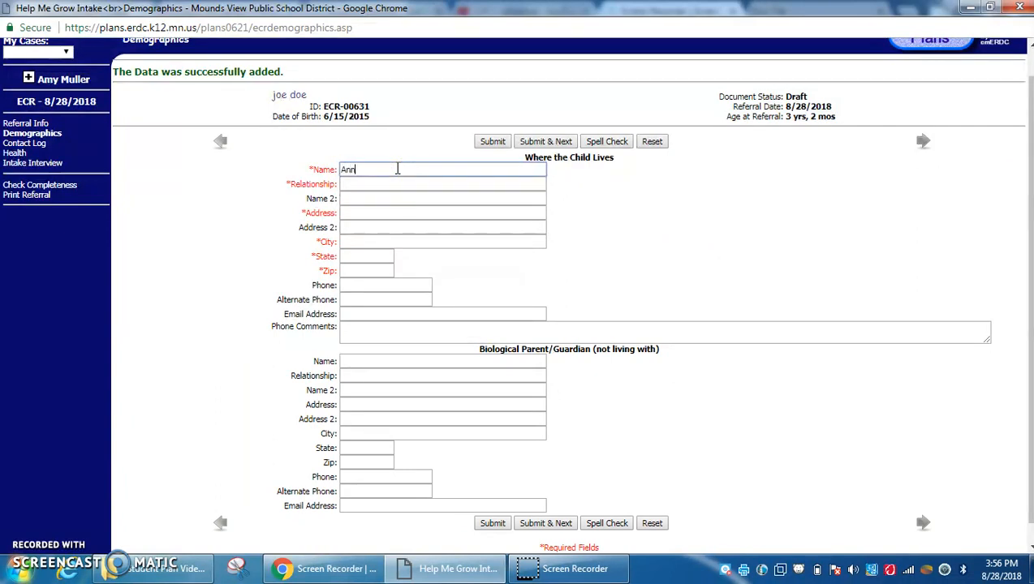
type(" Doe")
left_click(386, 182)
type("Mother")
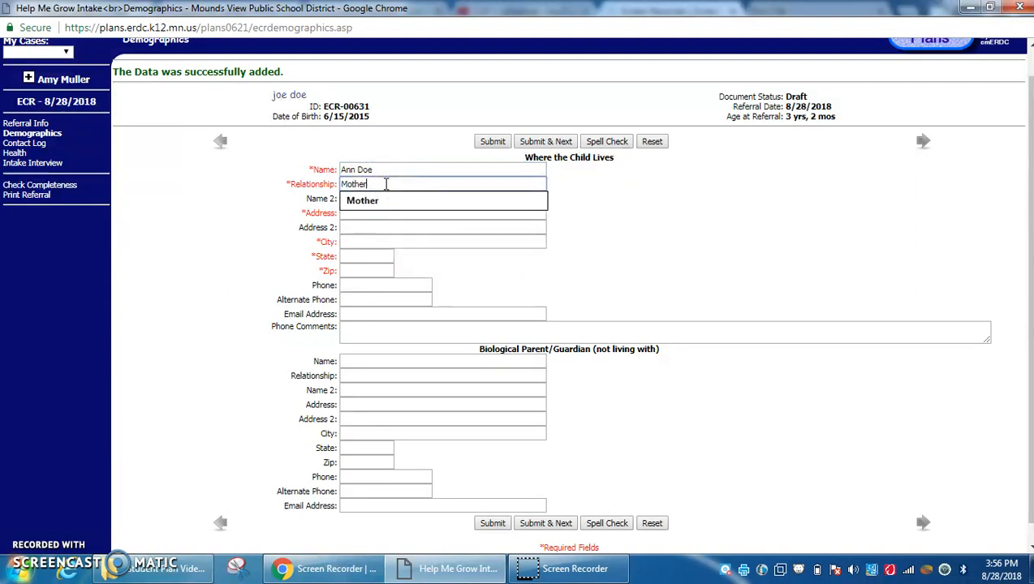
left_click(358, 202)
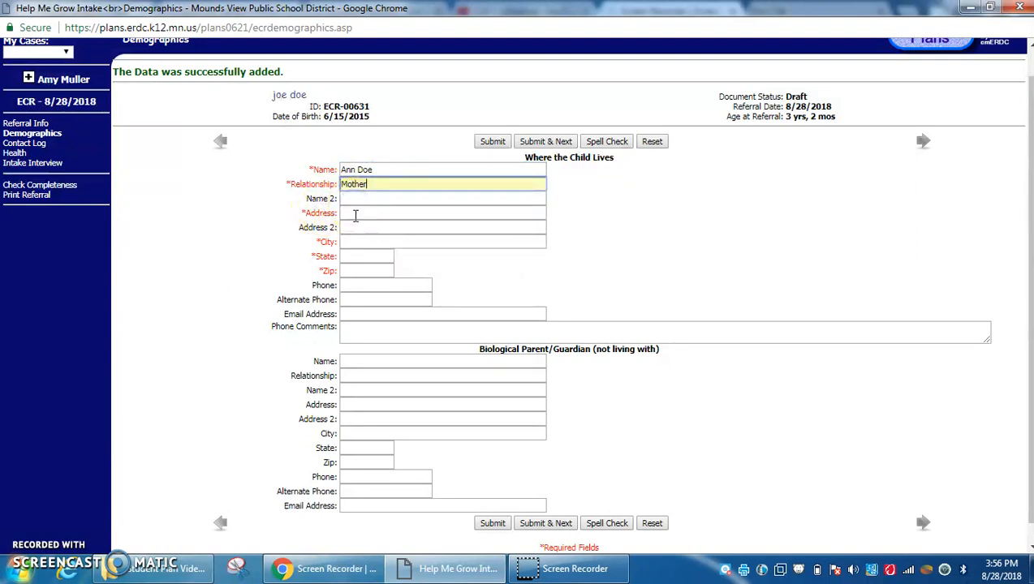
Fill the household address from suggestions, clear the extra name entry, and enter the home phone number
left_click(355, 215)
left_click(360, 248)
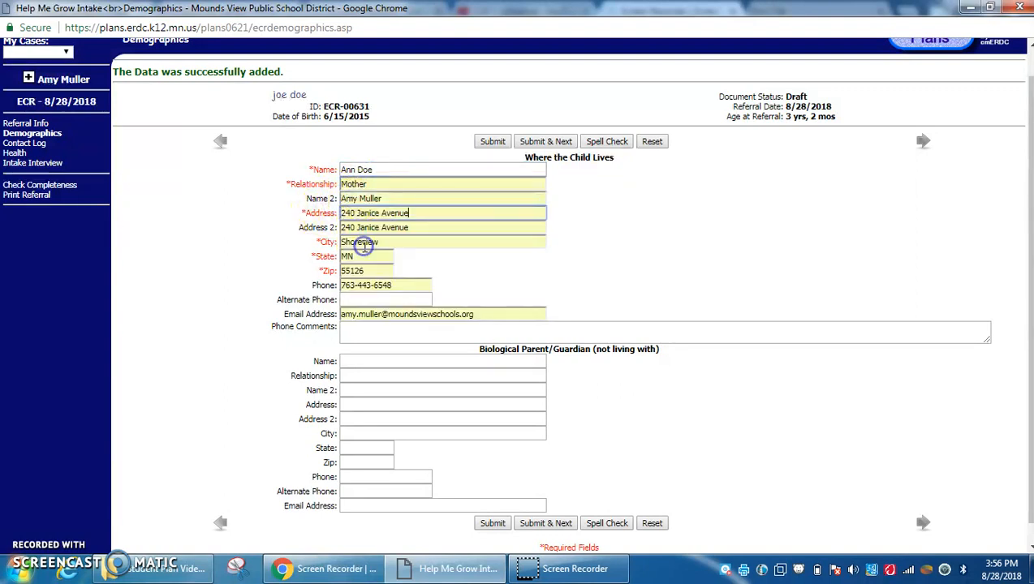
left_click_drag(383, 199, 308, 201)
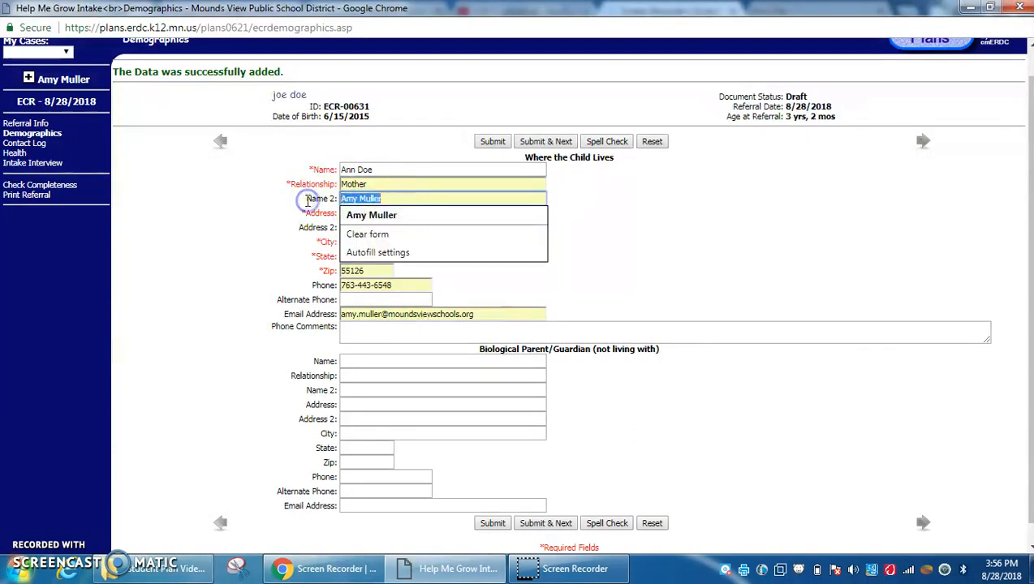
key("BackSpace")
left_click_drag(481, 321, 258, 348)
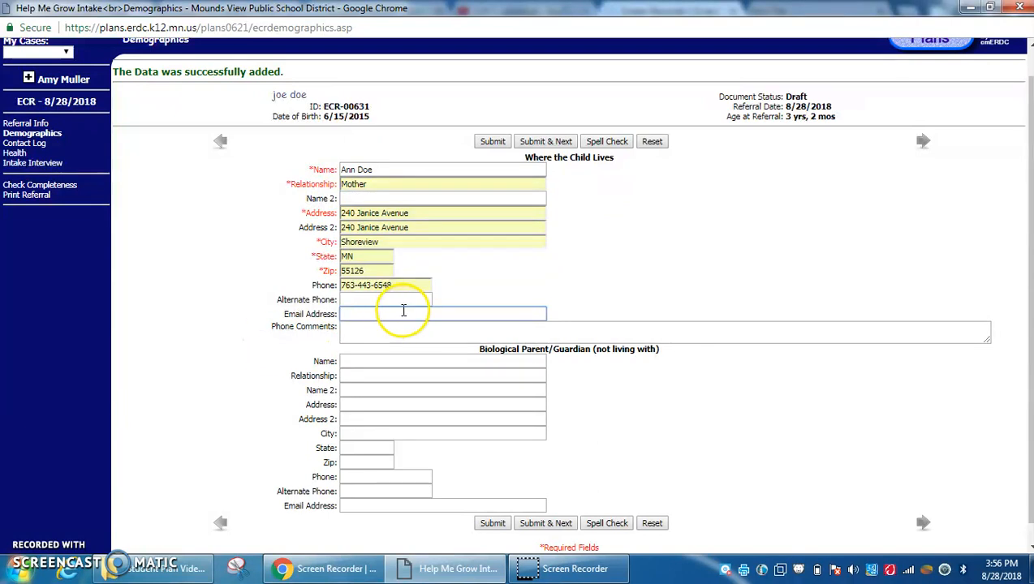
left_click(404, 285)
left_click_drag(404, 285, 273, 282)
key("BackSpace")
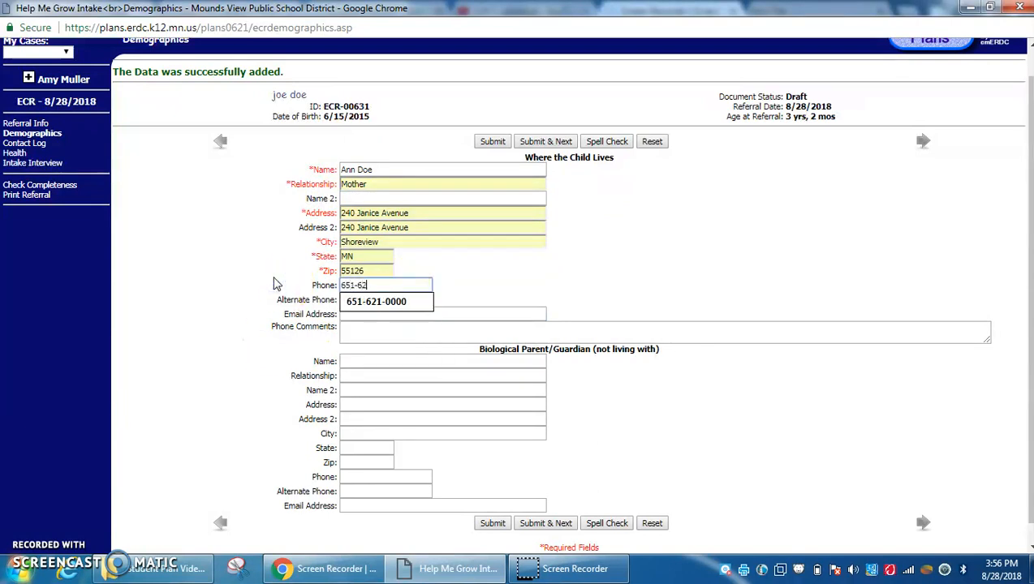
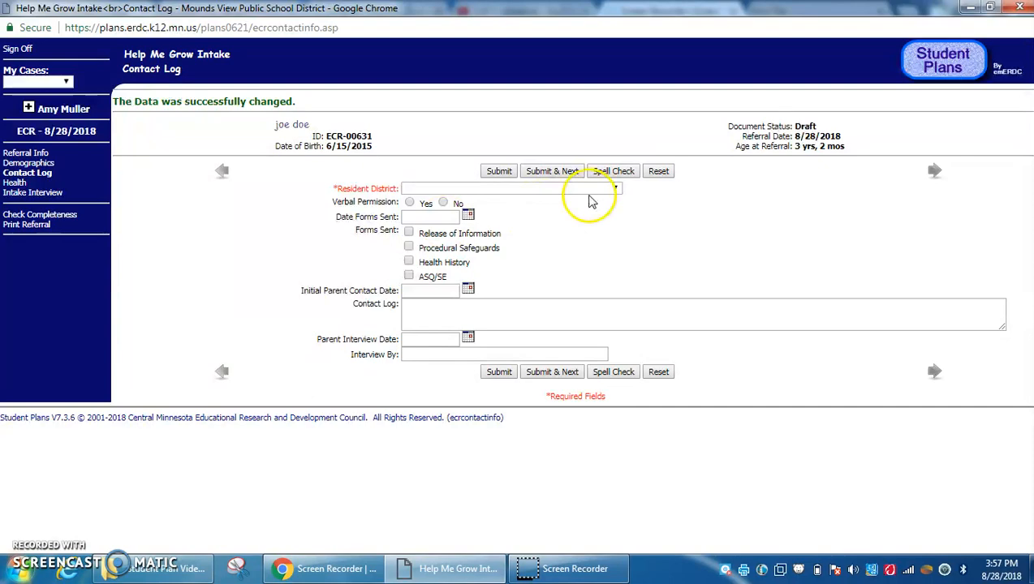
Choose Mounds View Public School District (01-0621) from the Resident District list
left_click(616, 189)
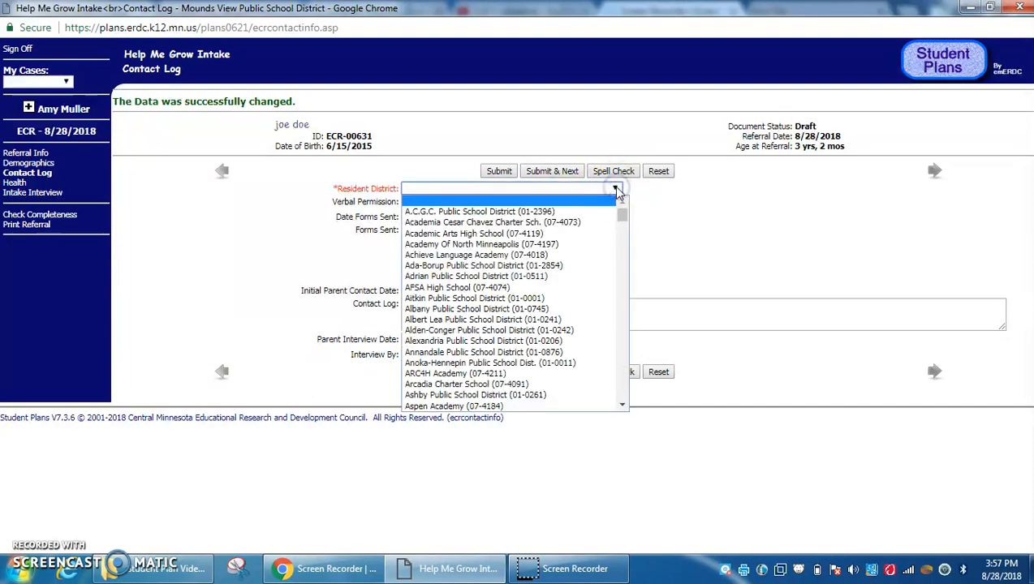
left_click_drag(622, 215, 632, 324)
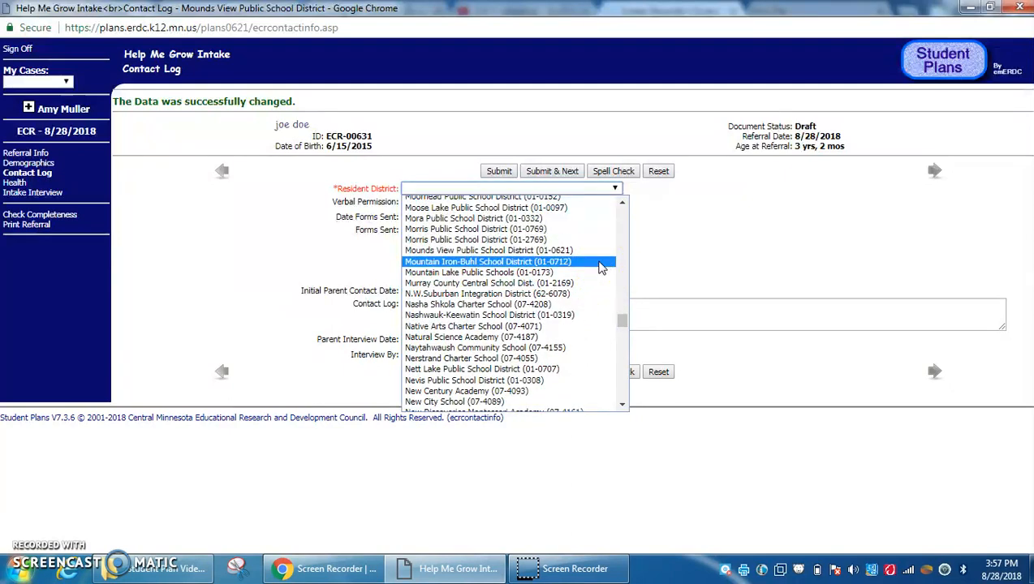
left_click(617, 242)
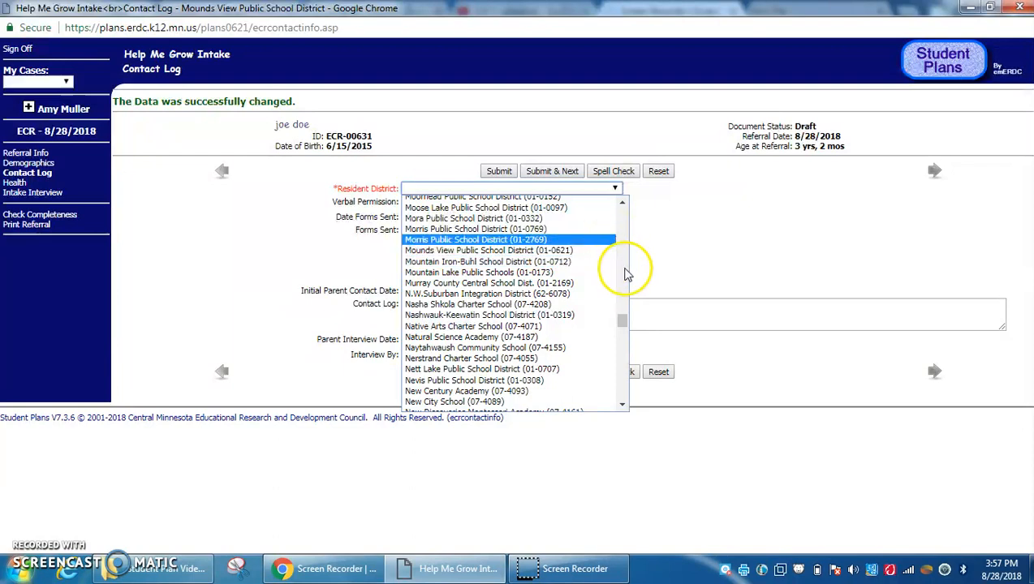
left_click(591, 251)
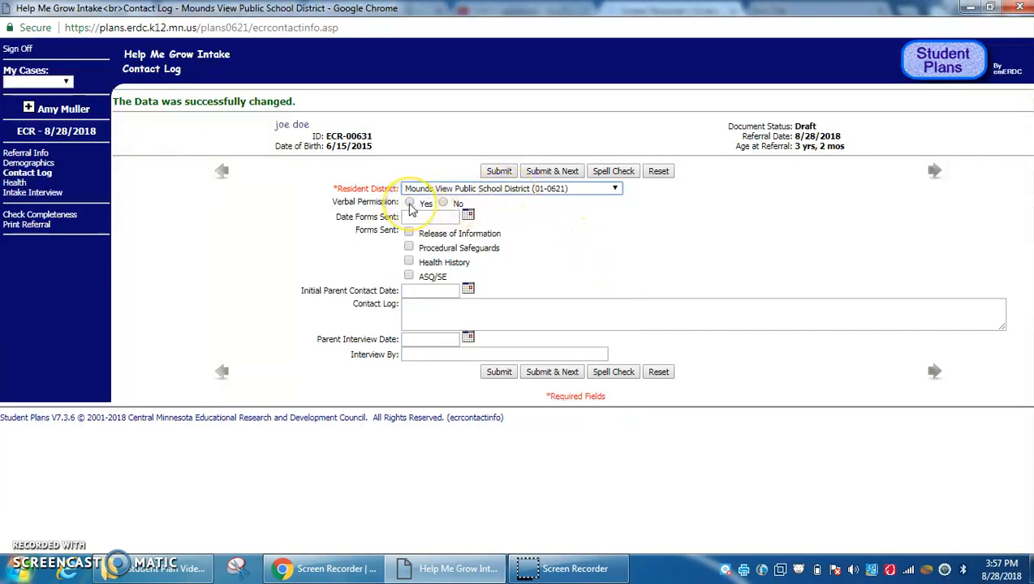
Mark Verbal Permission Yes, select the Parent Interview Date field, and save the Contact Log
left_click(410, 204)
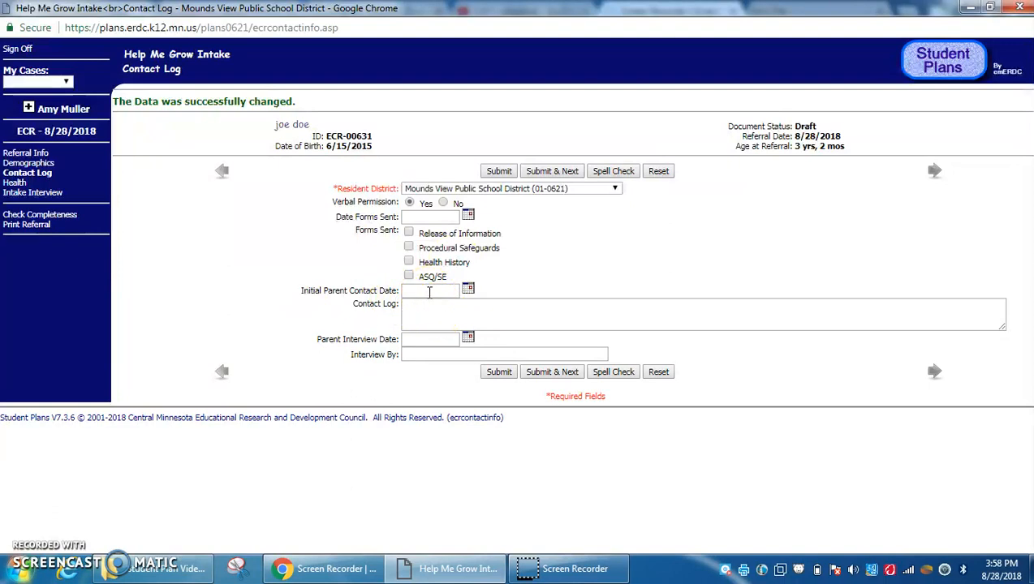
left_click(423, 339)
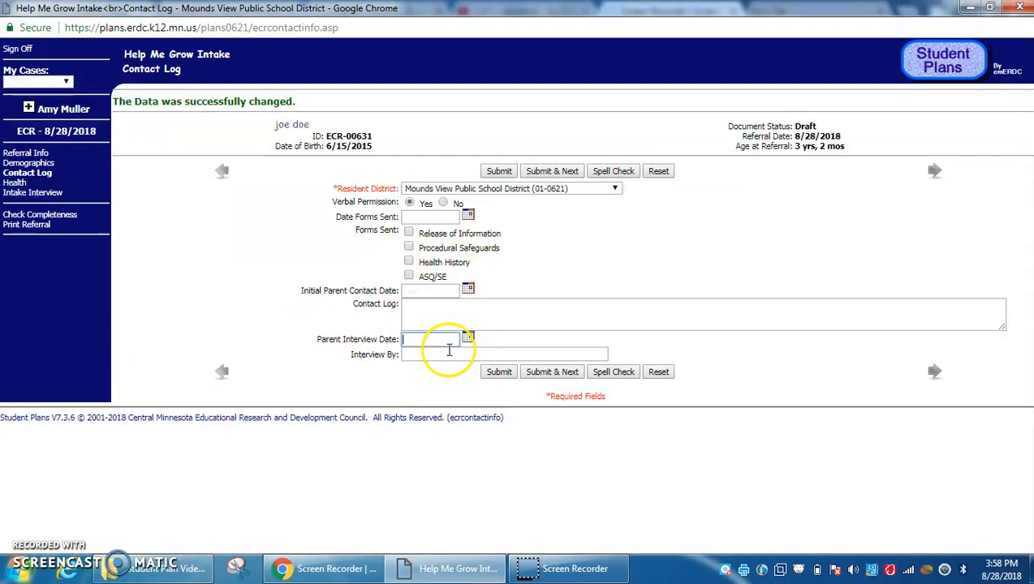
left_click(543, 374)
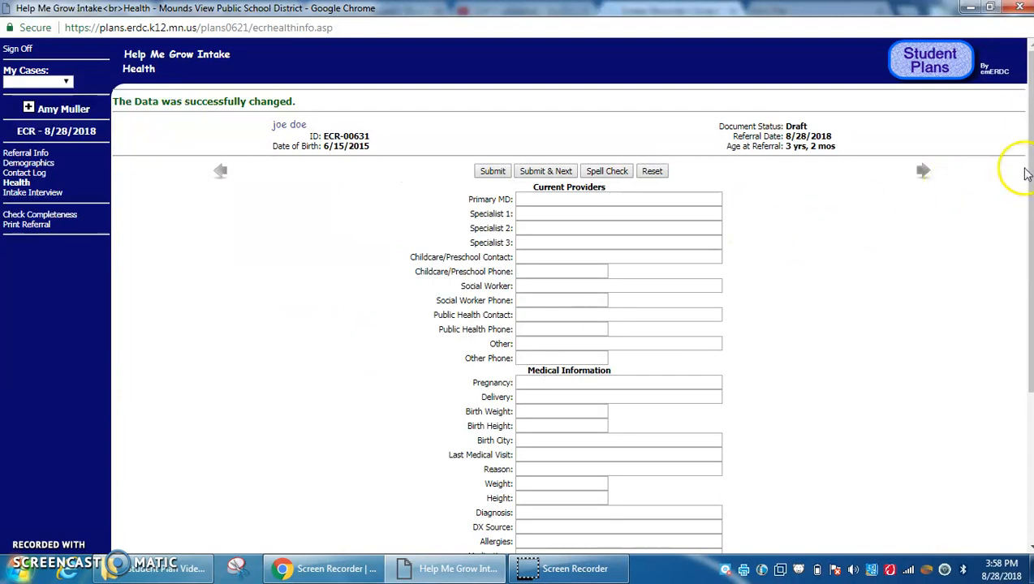
left_click_drag(1029, 167, 1026, 224)
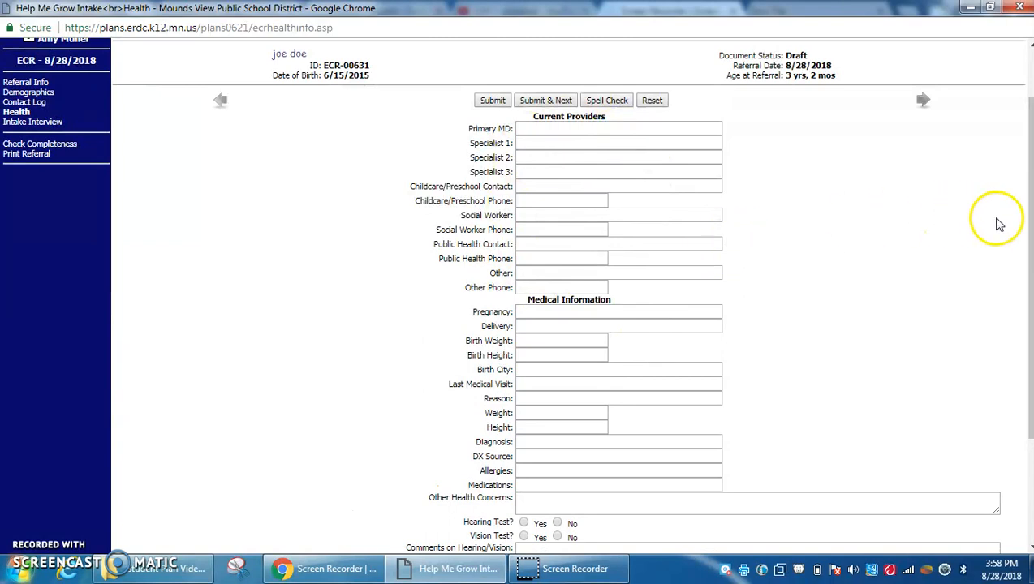
left_click_drag(1030, 227, 1026, 268)
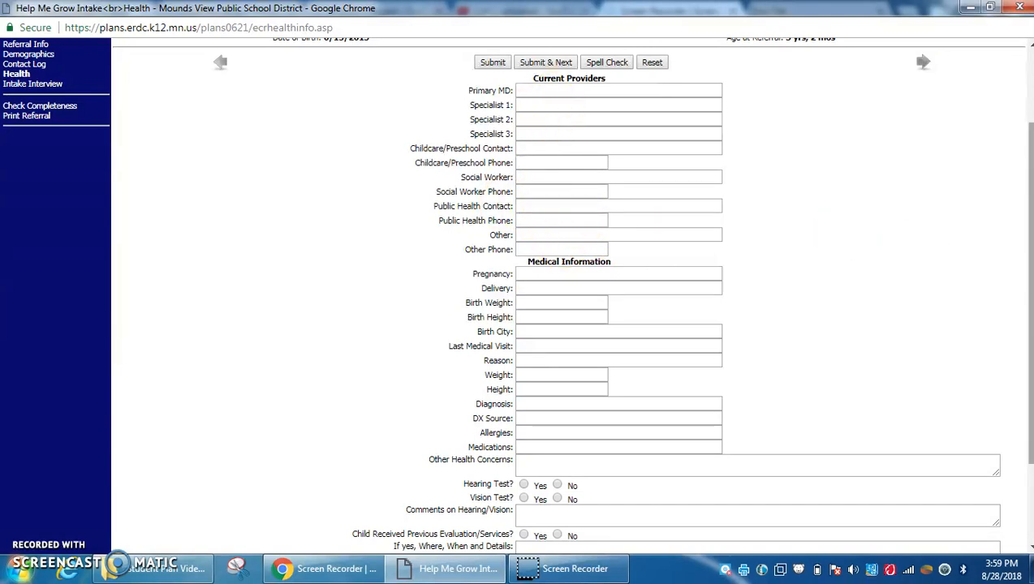
left_click_drag(1030, 304, 1026, 371)
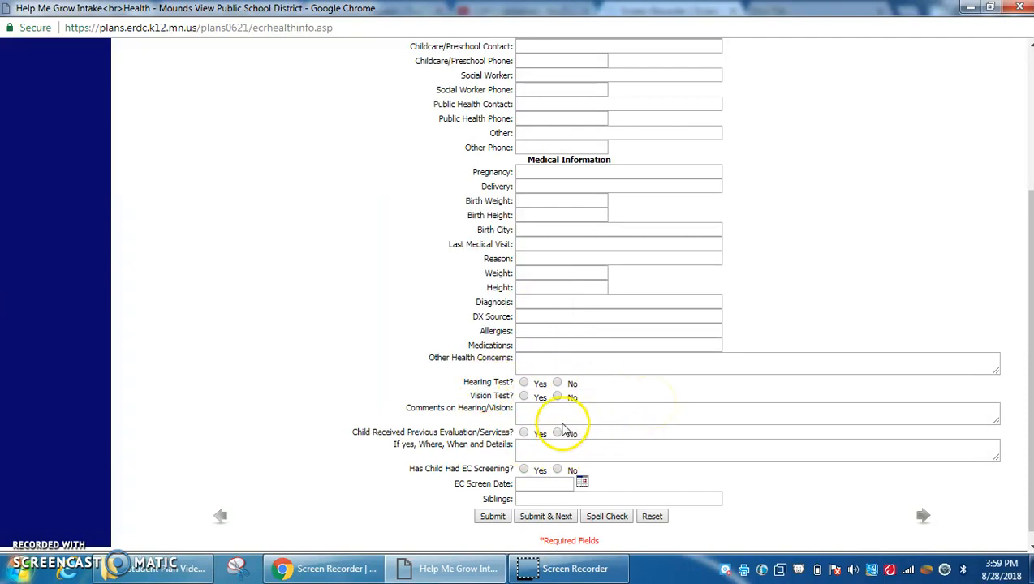
Mark hearing, vision and EC screening Yes with screen date 8/28/2019, then save
left_click(523, 384)
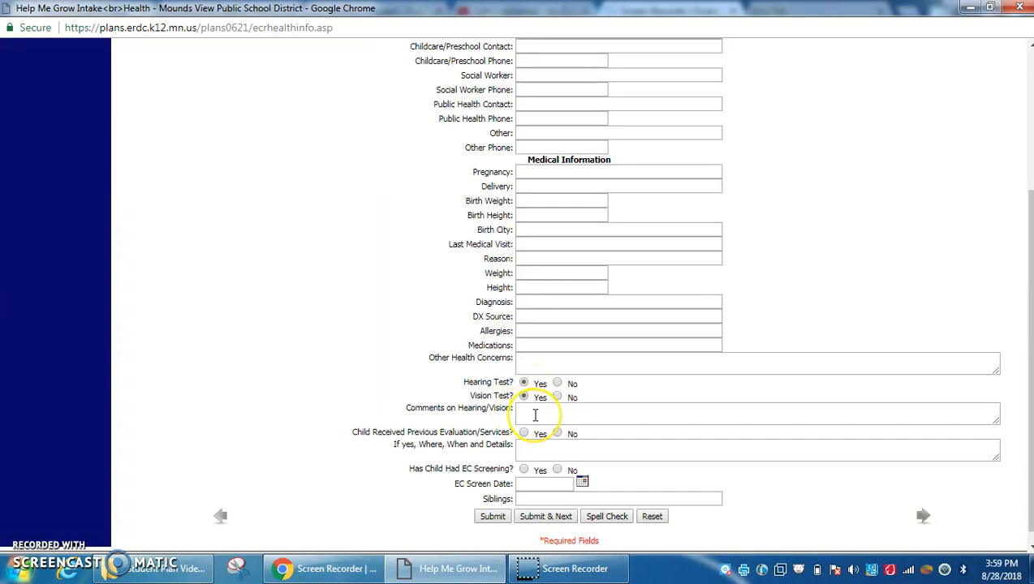
left_click(535, 415)
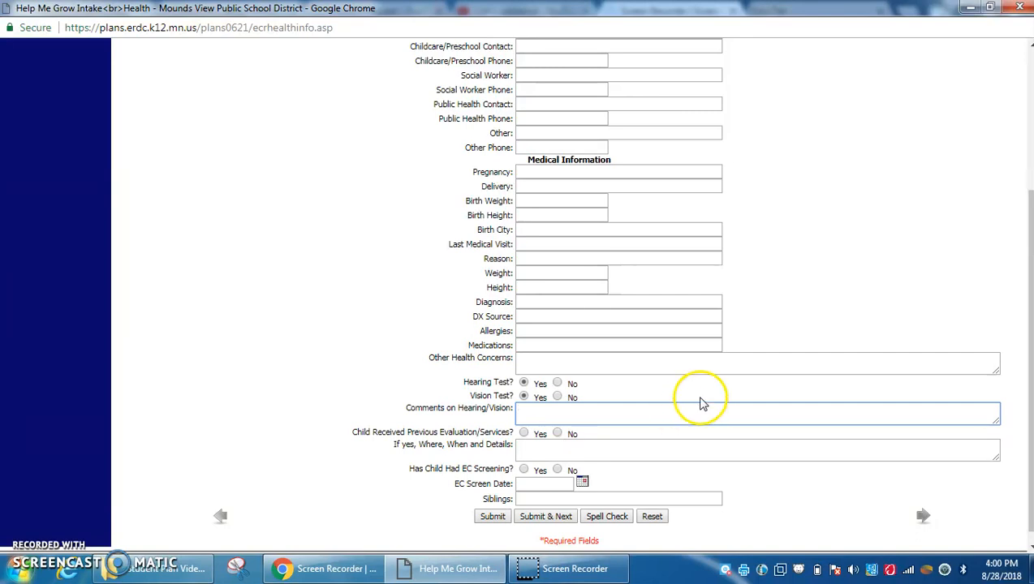
left_click_drag(1028, 393, 1028, 424)
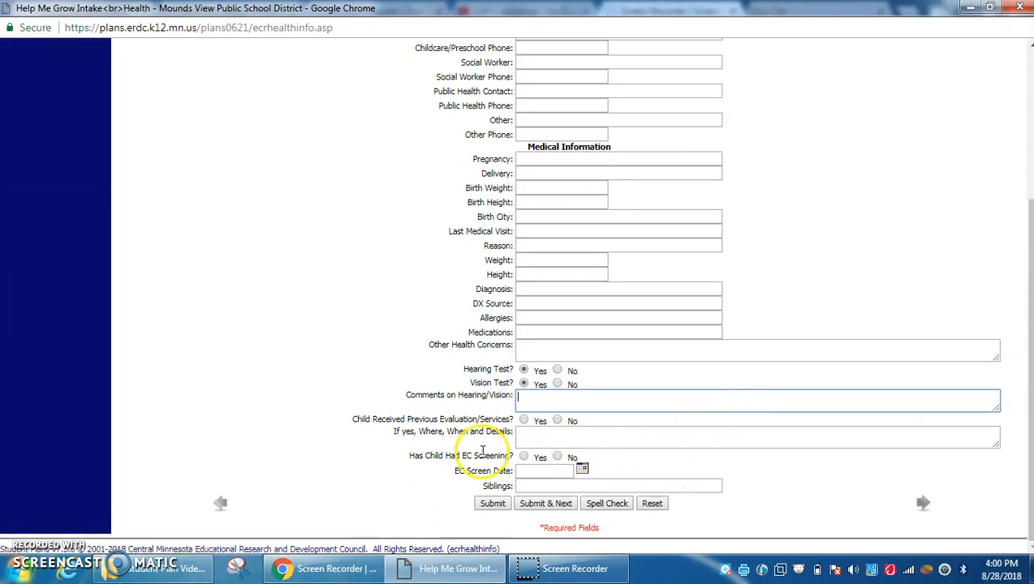
left_click(524, 457)
left_click(528, 471)
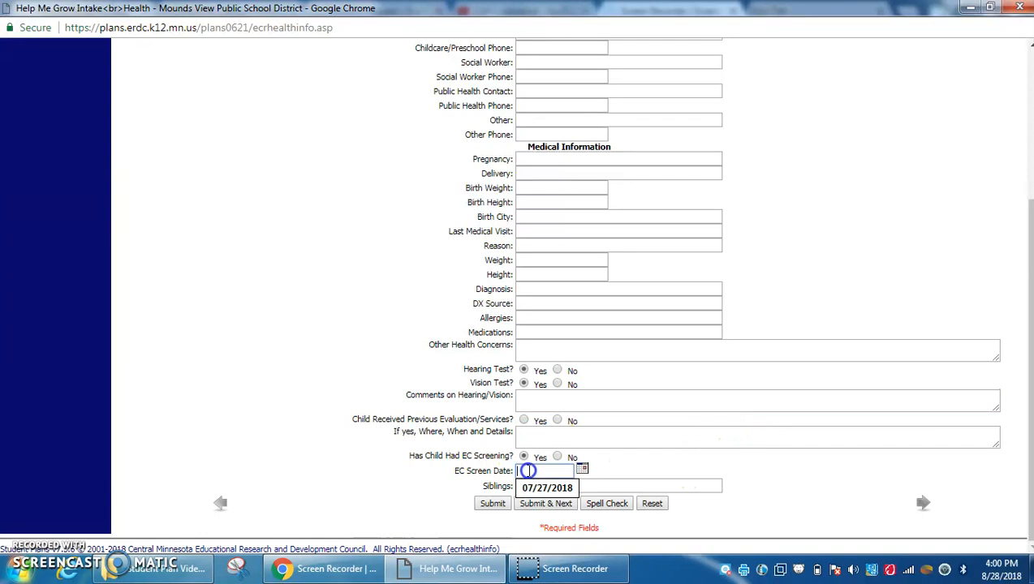
type("8/28/2019")
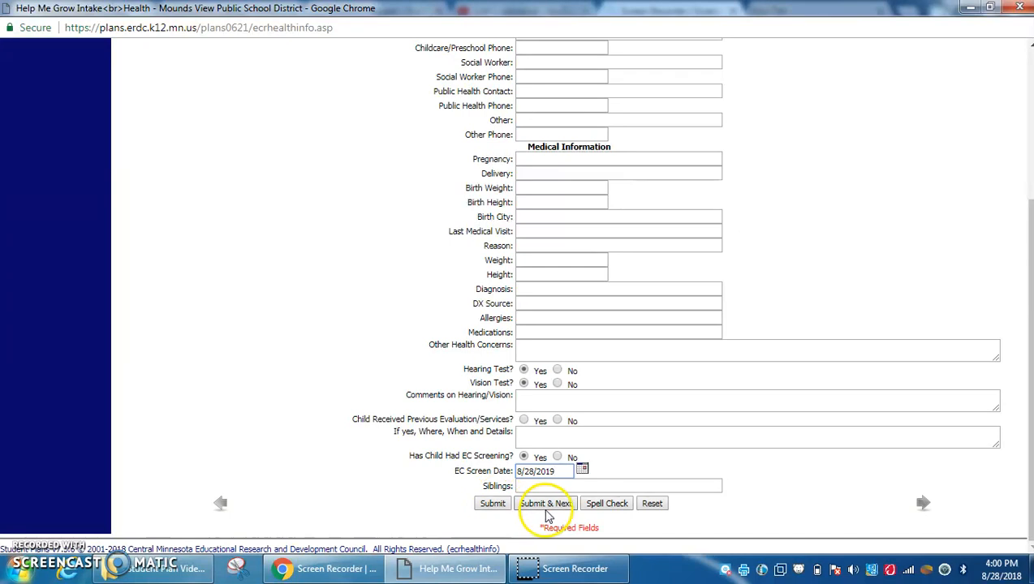
left_click(546, 504)
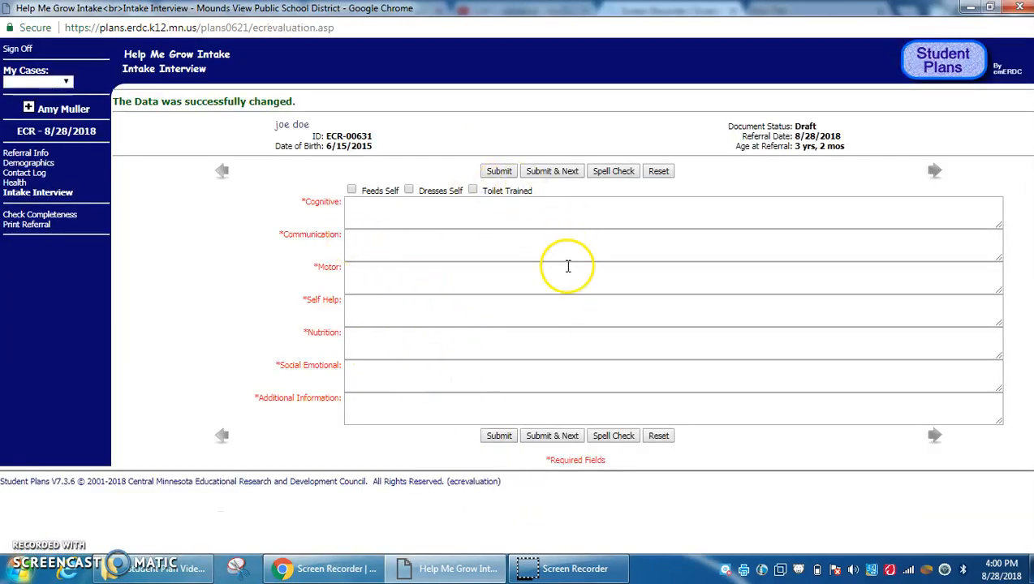
Write Communication notes on the failed articulation screener and placeholder text under Cognitive
left_click(384, 216)
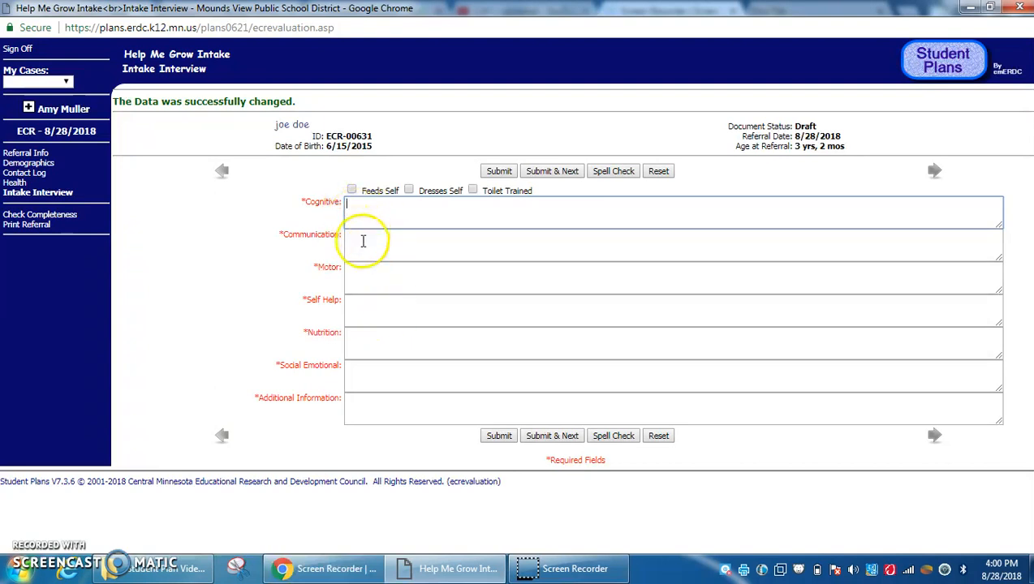
left_click(362, 210)
left_click(362, 244)
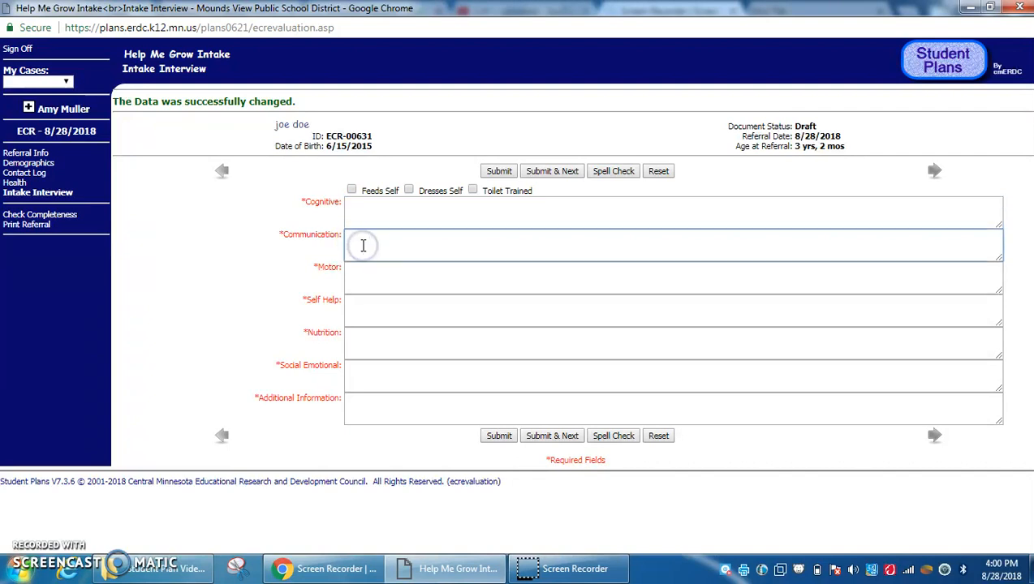
left_click(359, 211)
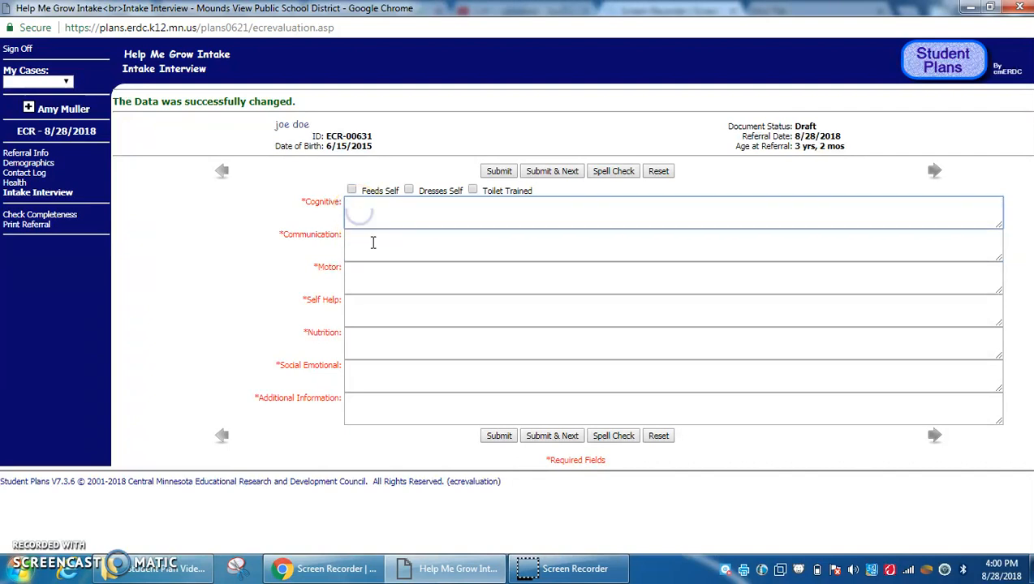
left_click(355, 239)
type("Failed")
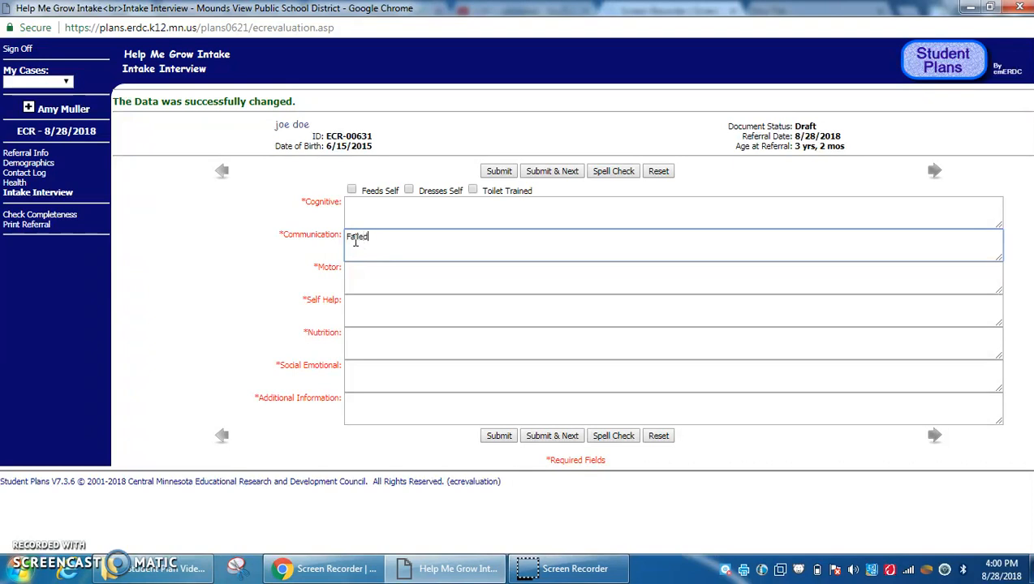
type(" articualtion screener....")
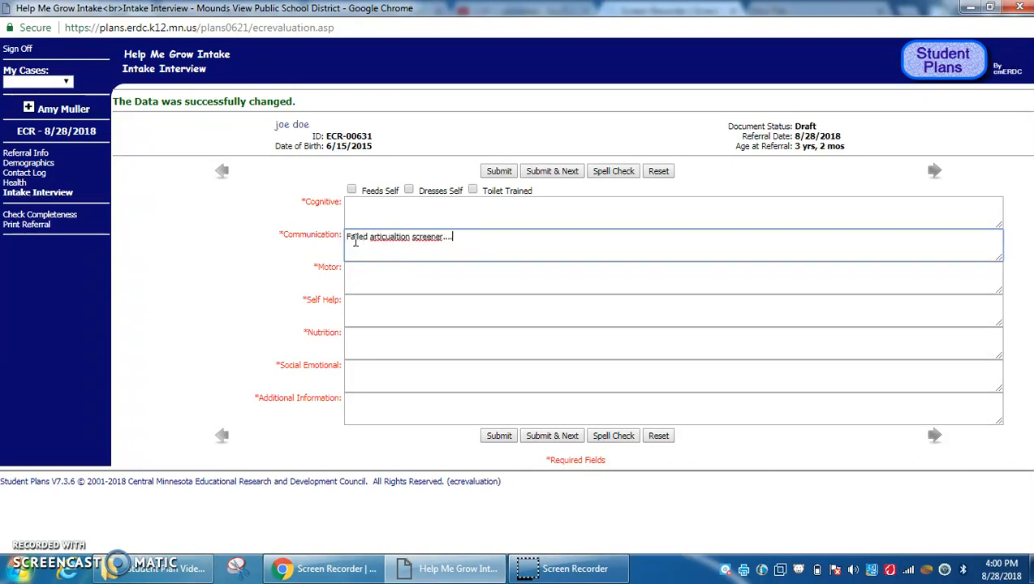
key("Return")
type("Difficult to undersatnd")
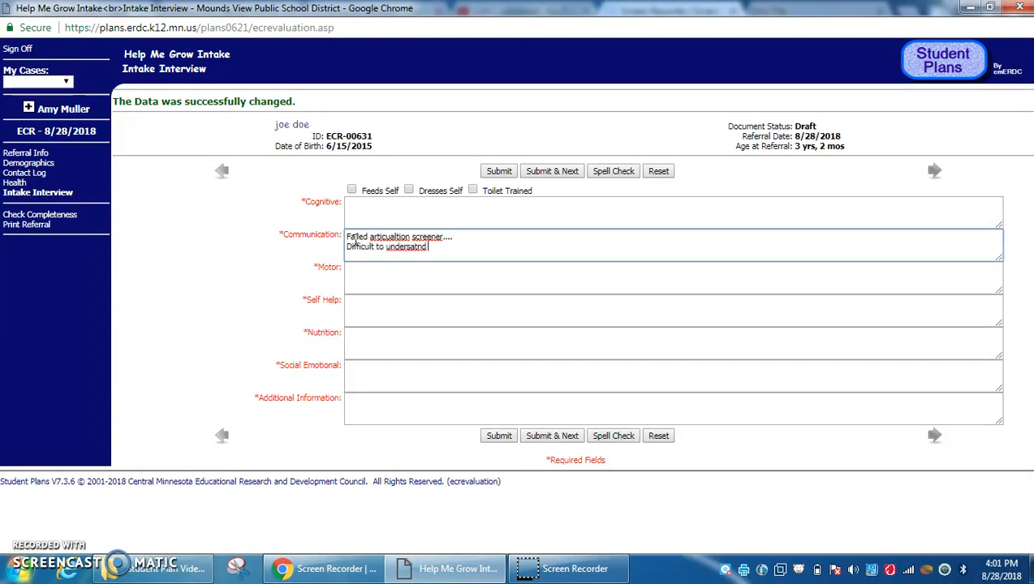
type("tand at screening and parent reports others")
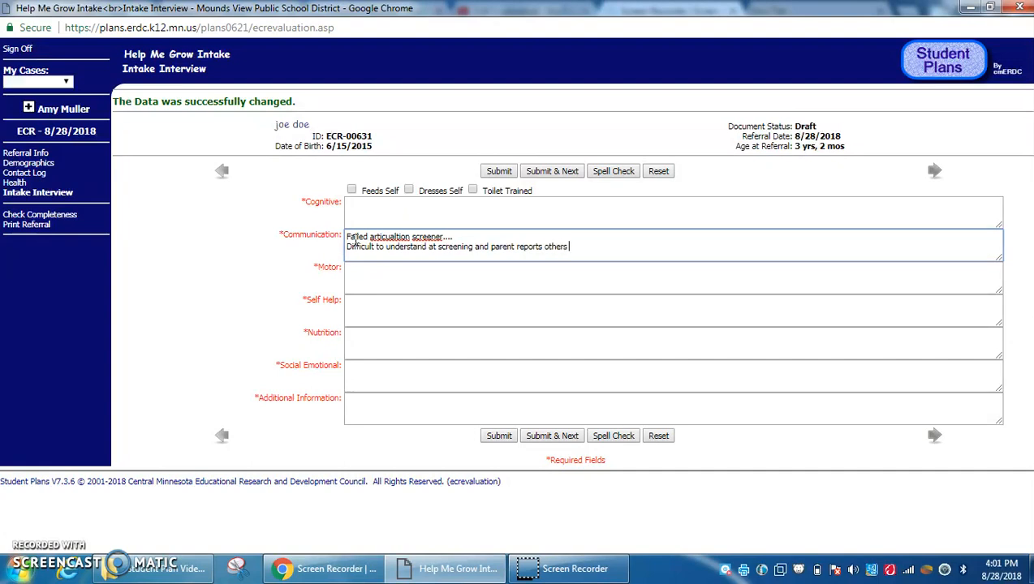
type("lty")
left_click(386, 221)
type("kljdfkjsdklfj")
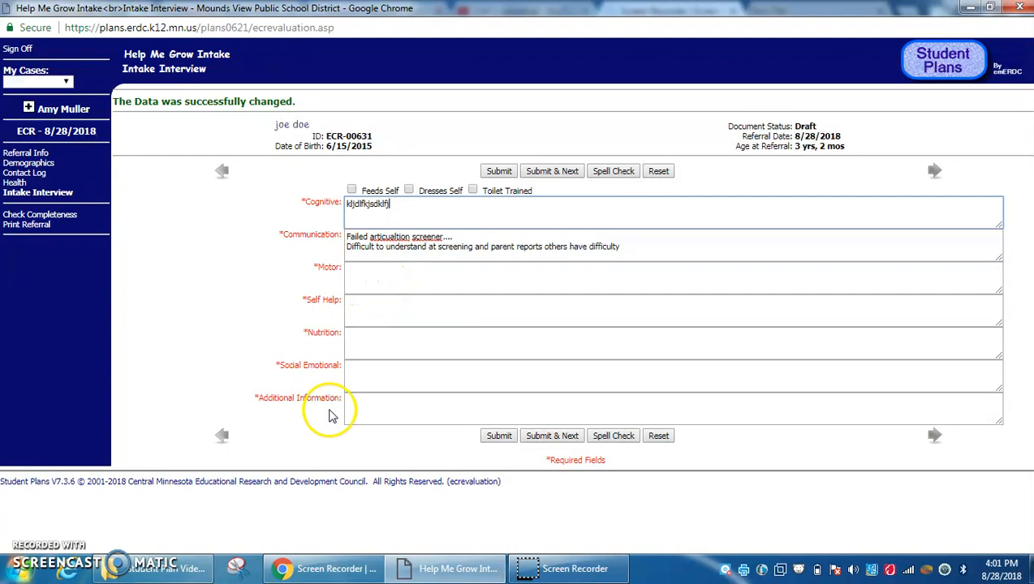
Enter 'Motor is good', Self Help 'no conc', '.' in the remaining areas, and save
left_click(381, 285)
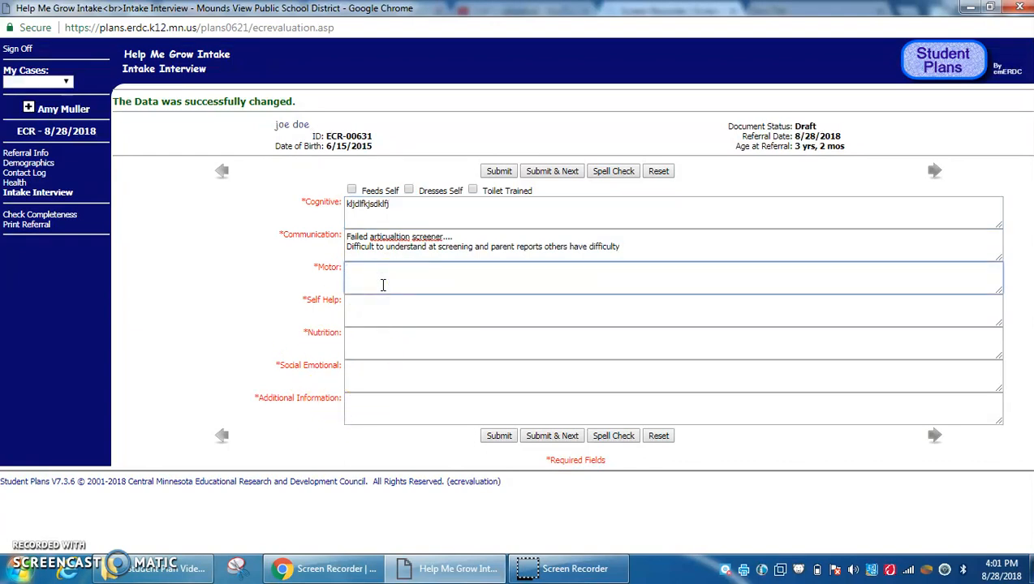
type("Motor is good")
left_click(377, 302)
type("no concerns")
left_click(376, 332)
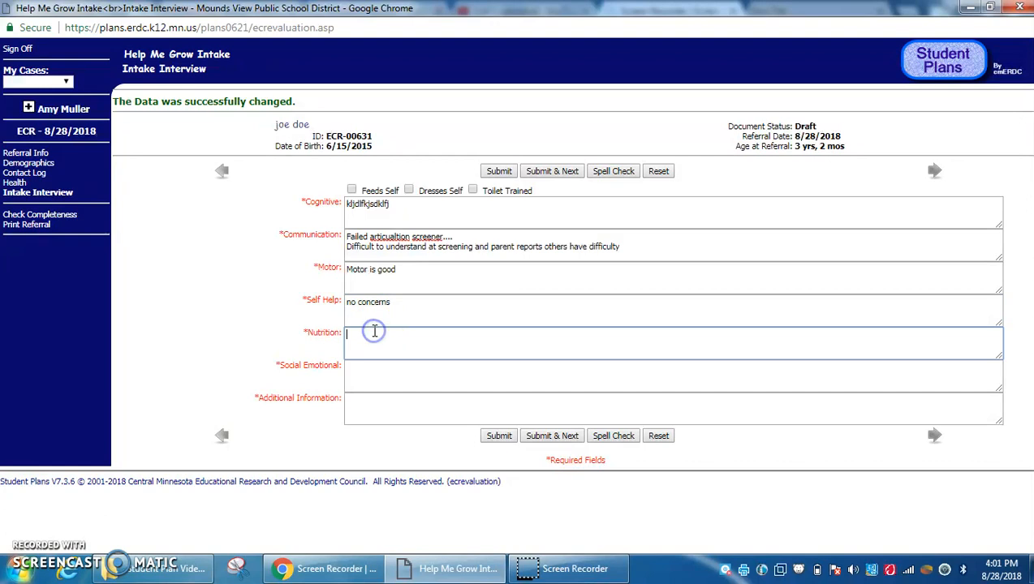
left_click(363, 372)
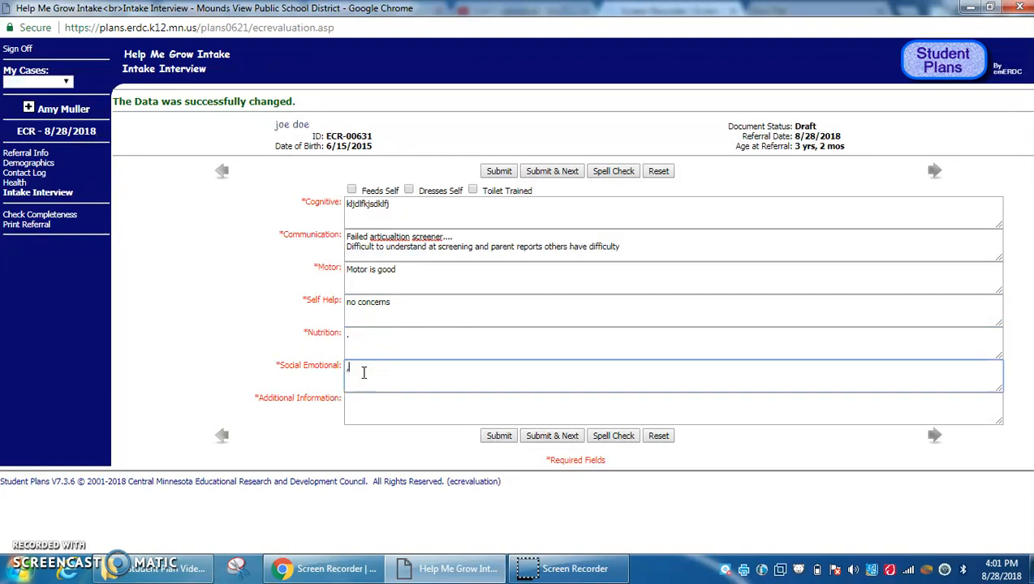
type(".")
left_click(362, 399)
type(".")
left_click(553, 436)
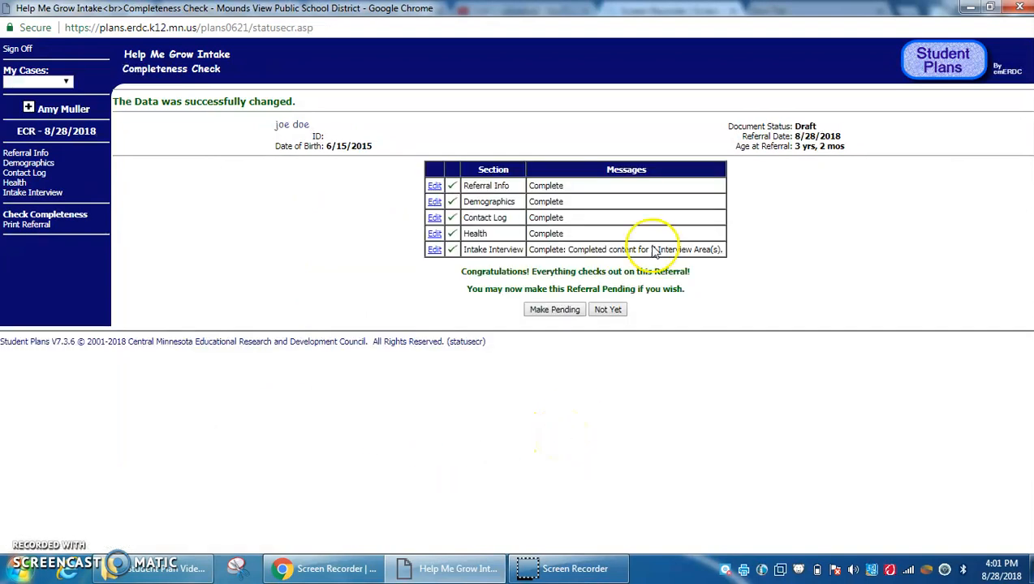